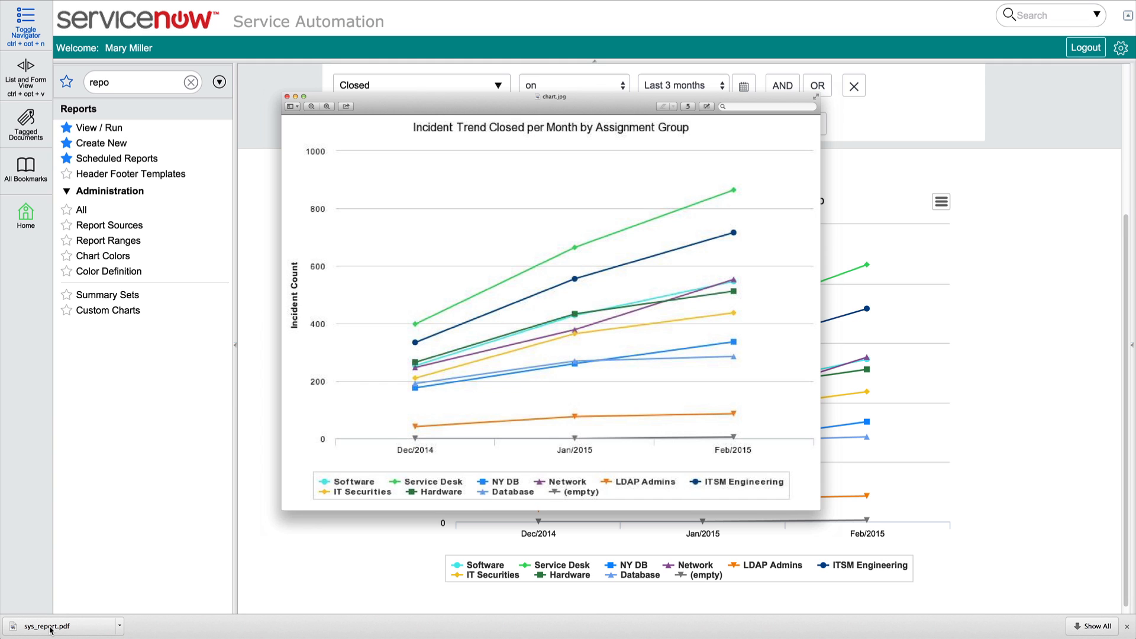
Open the Default header footer template from the incident trend report's export settings
click(142, 628)
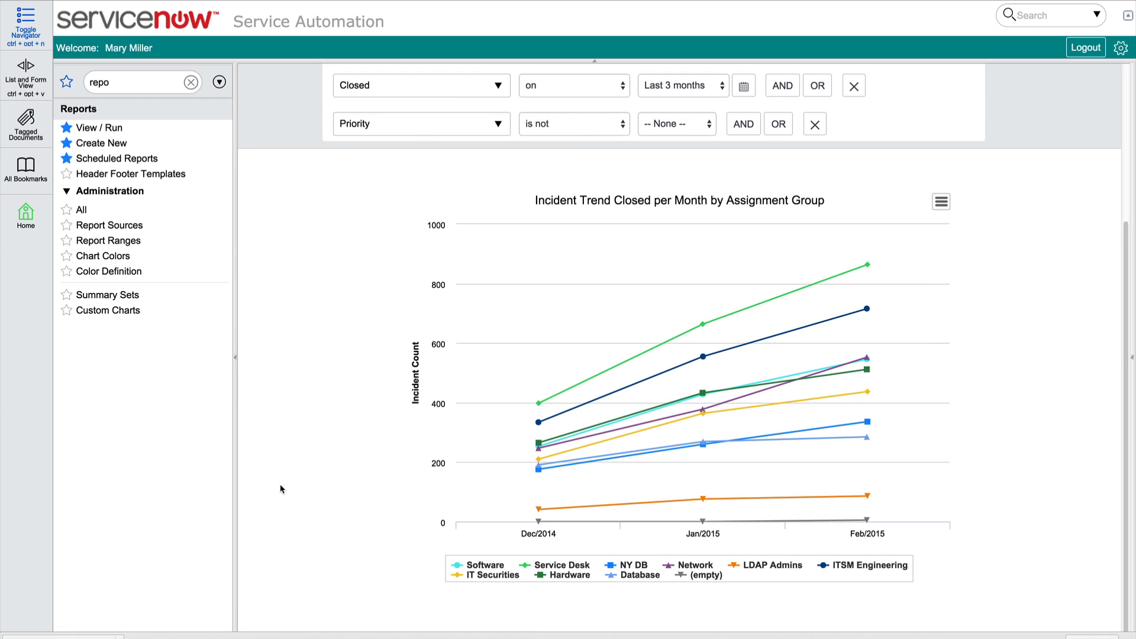
scroll(279, 484, up, 5)
click(1033, 81)
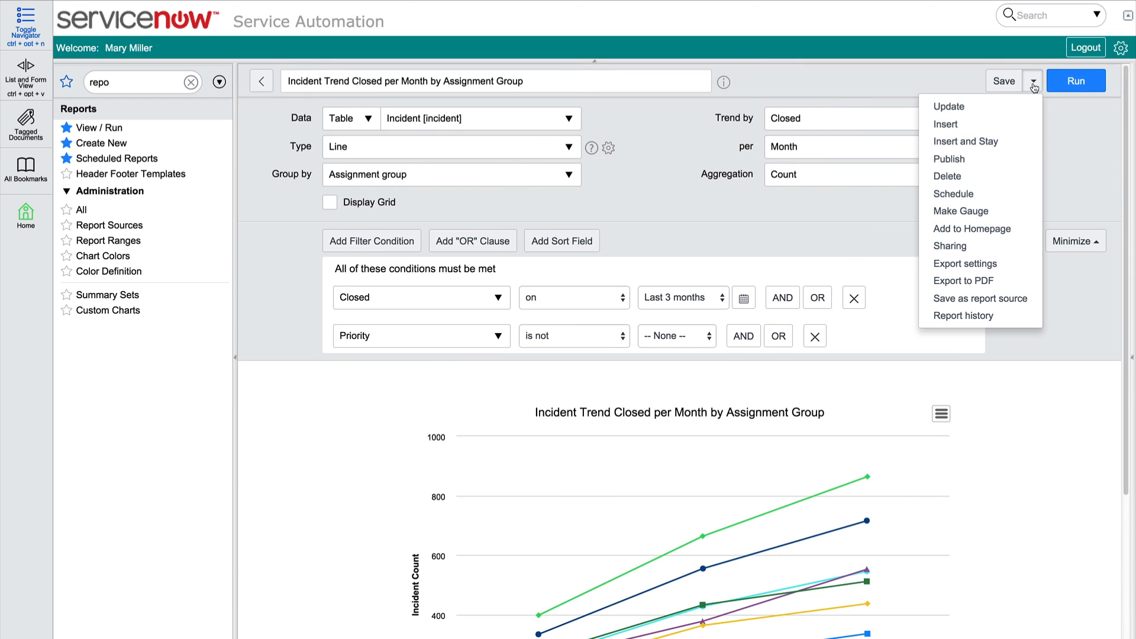
click(989, 264)
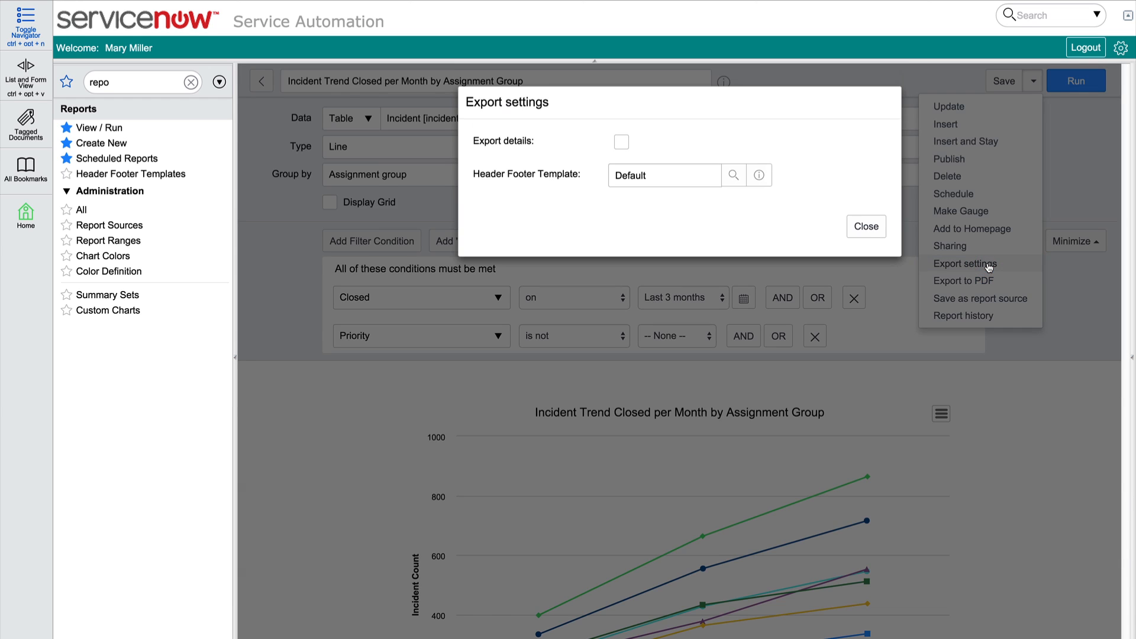
click(759, 176)
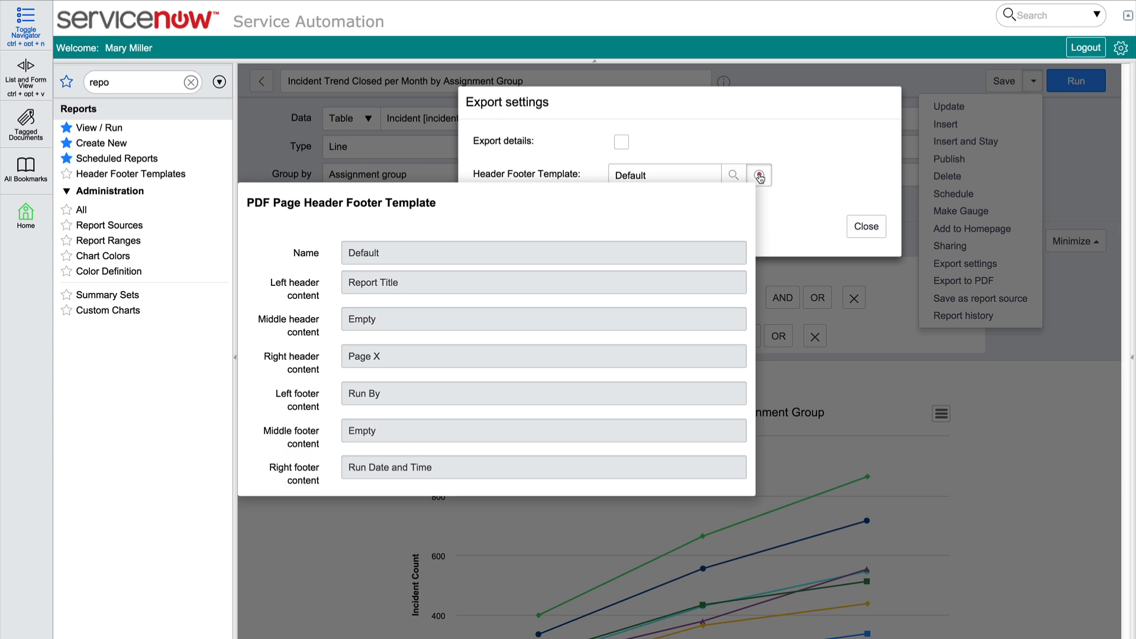
click(759, 177)
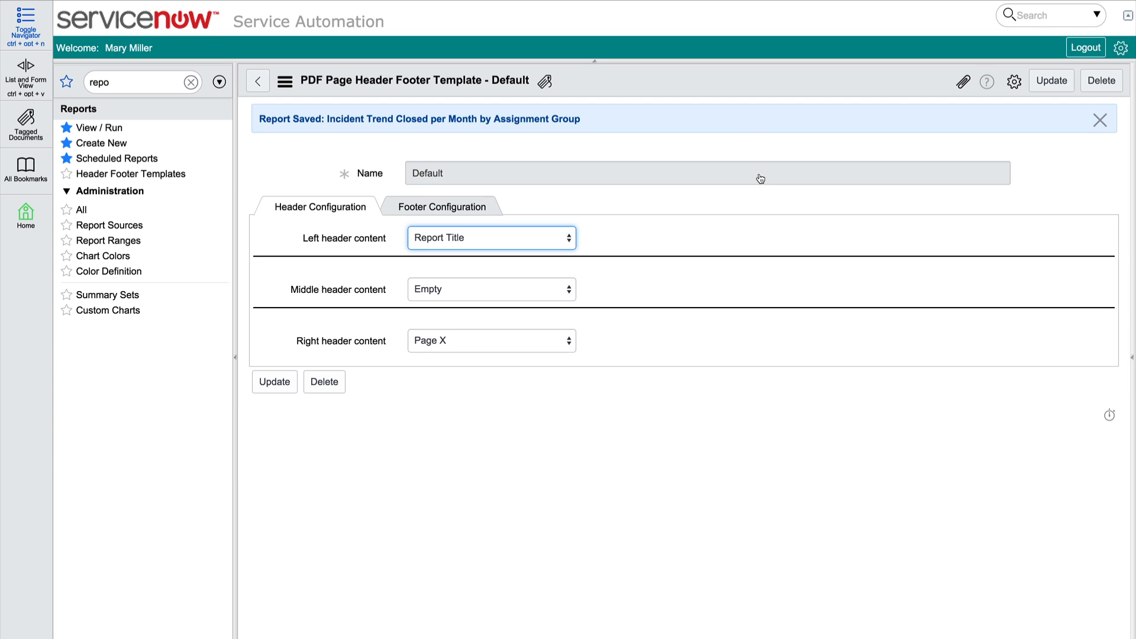
Check the options available for the template's left header content and return to the incident trend report
click(568, 239)
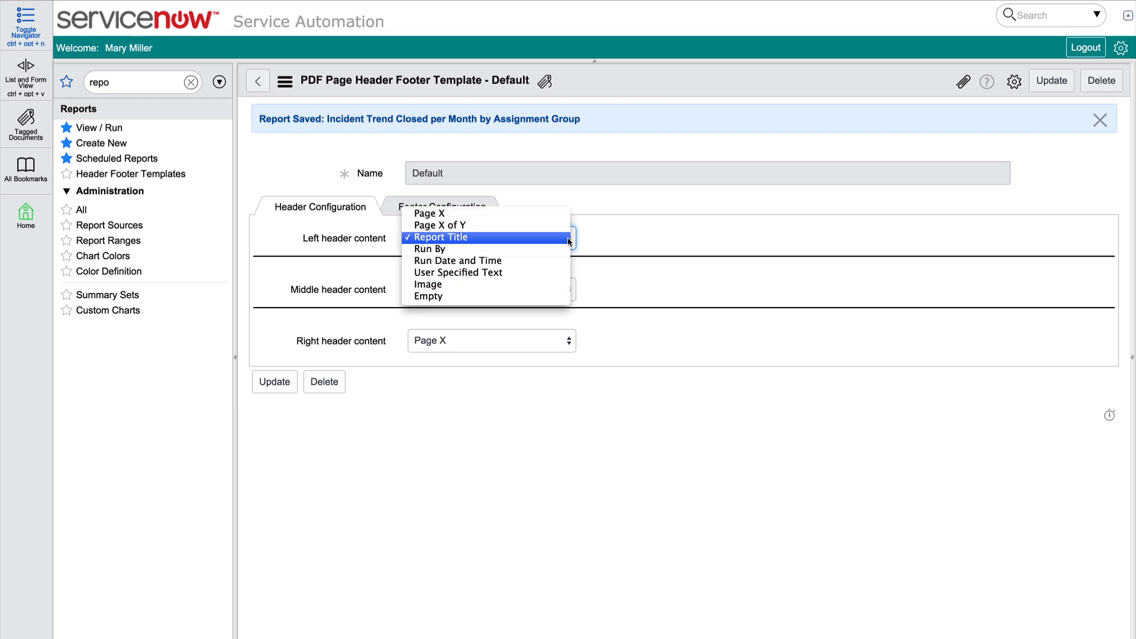
click(599, 199)
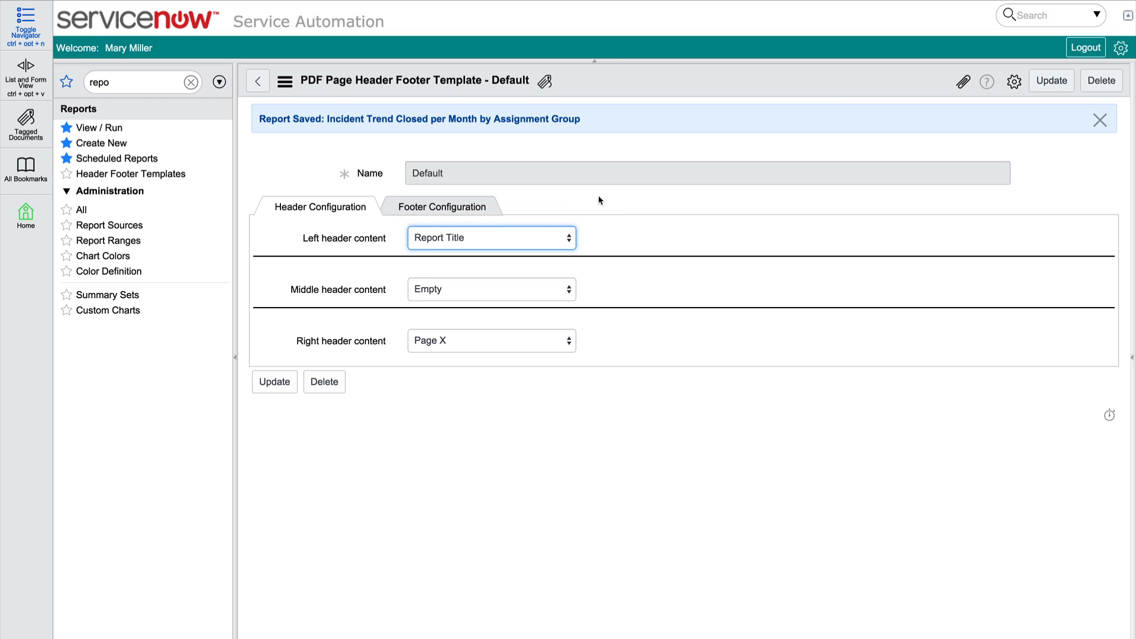
click(267, 81)
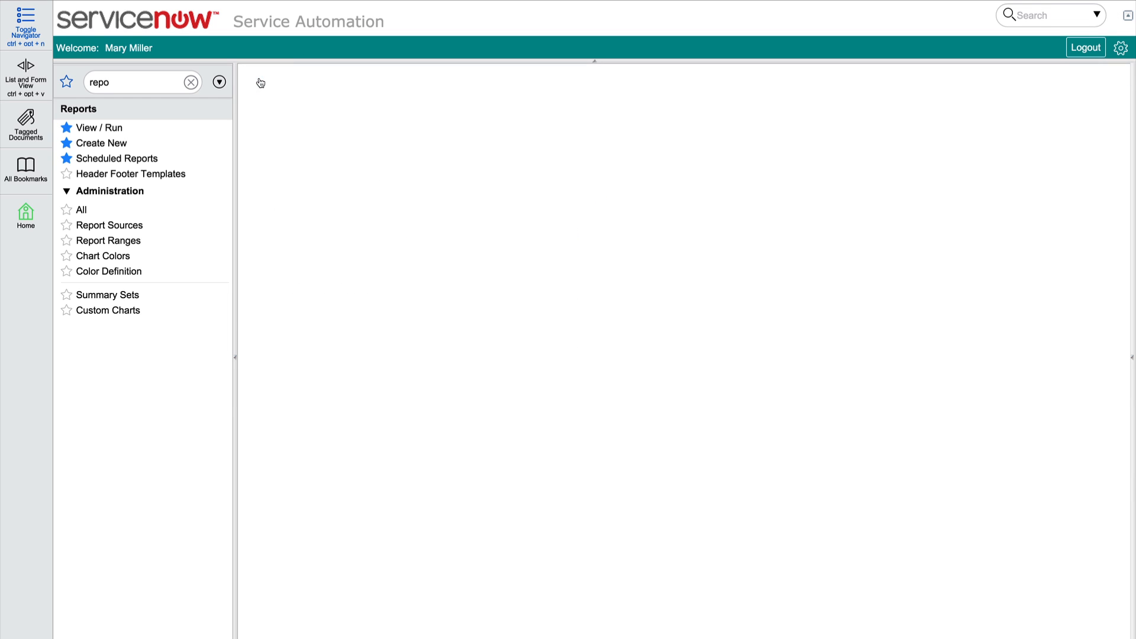
Export the incident trend report as a landscape PDF generated now, and view the downloaded sys_report.pdf
click(1034, 81)
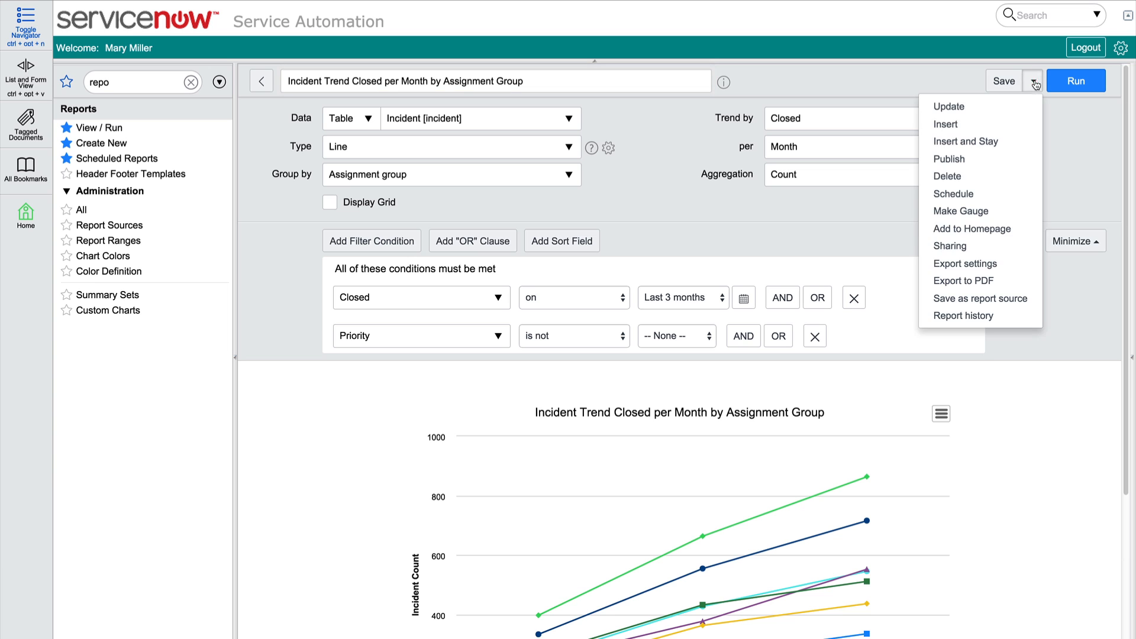
click(985, 282)
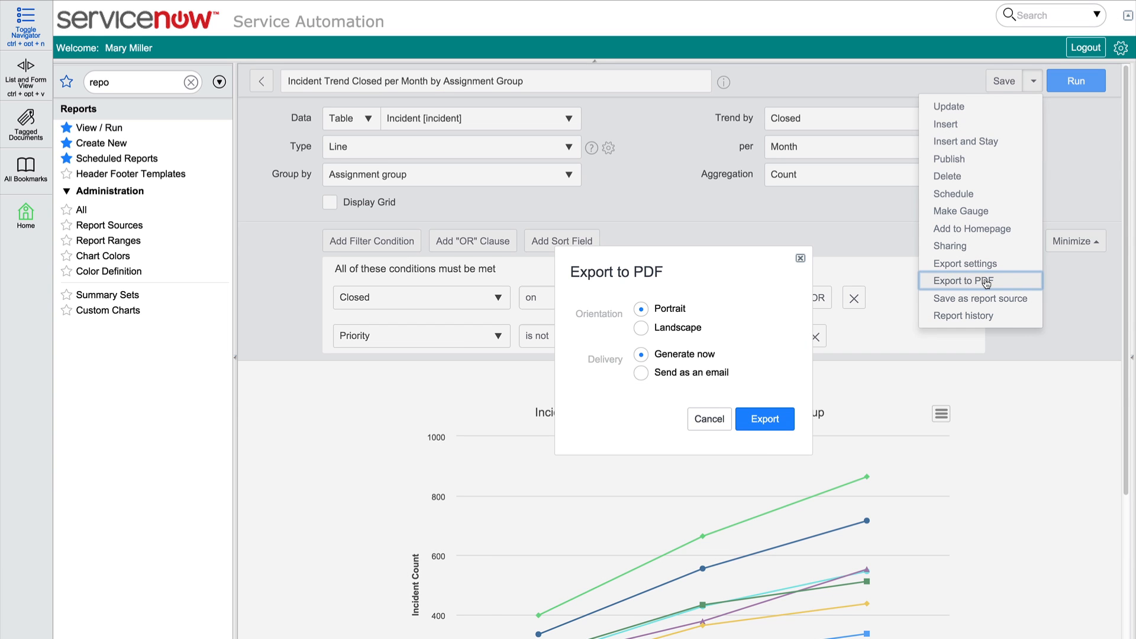
click(642, 329)
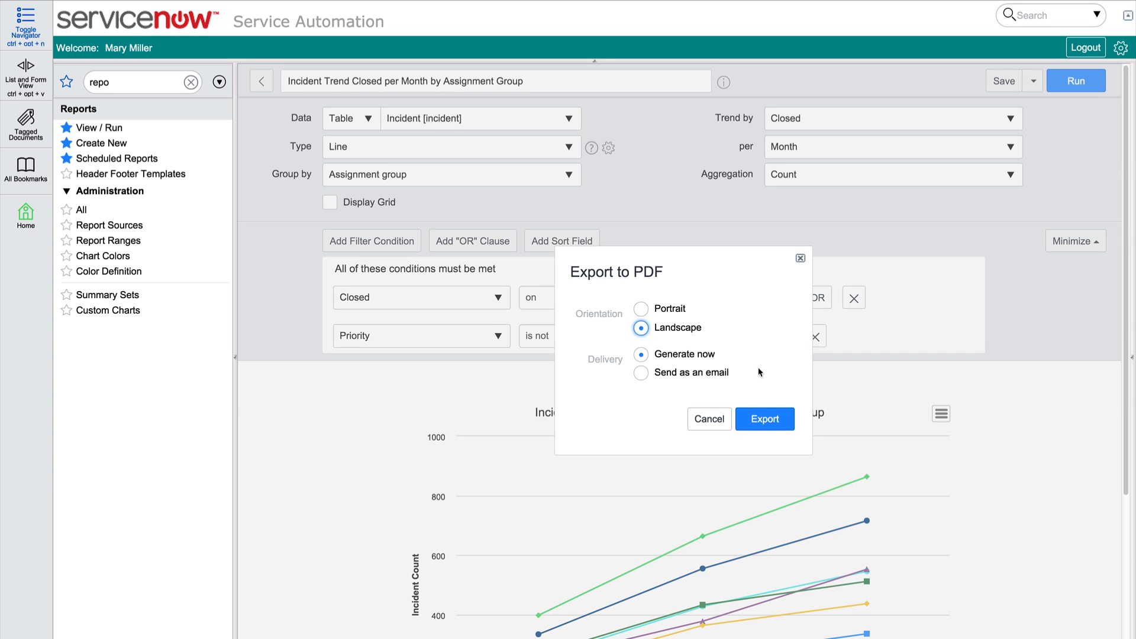
click(772, 419)
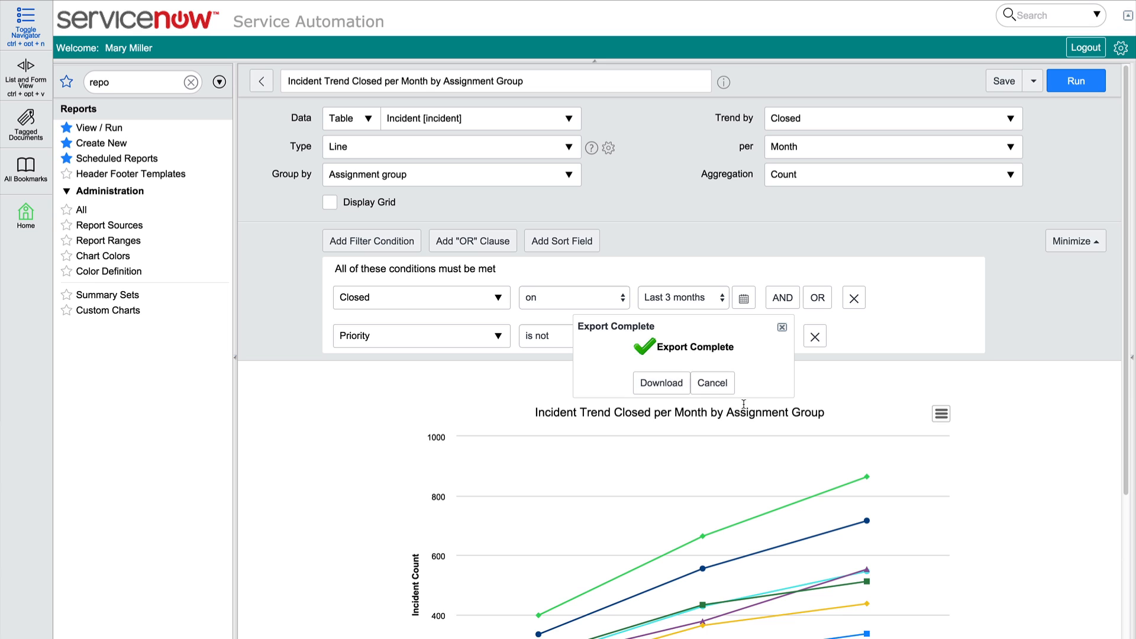
click(661, 383)
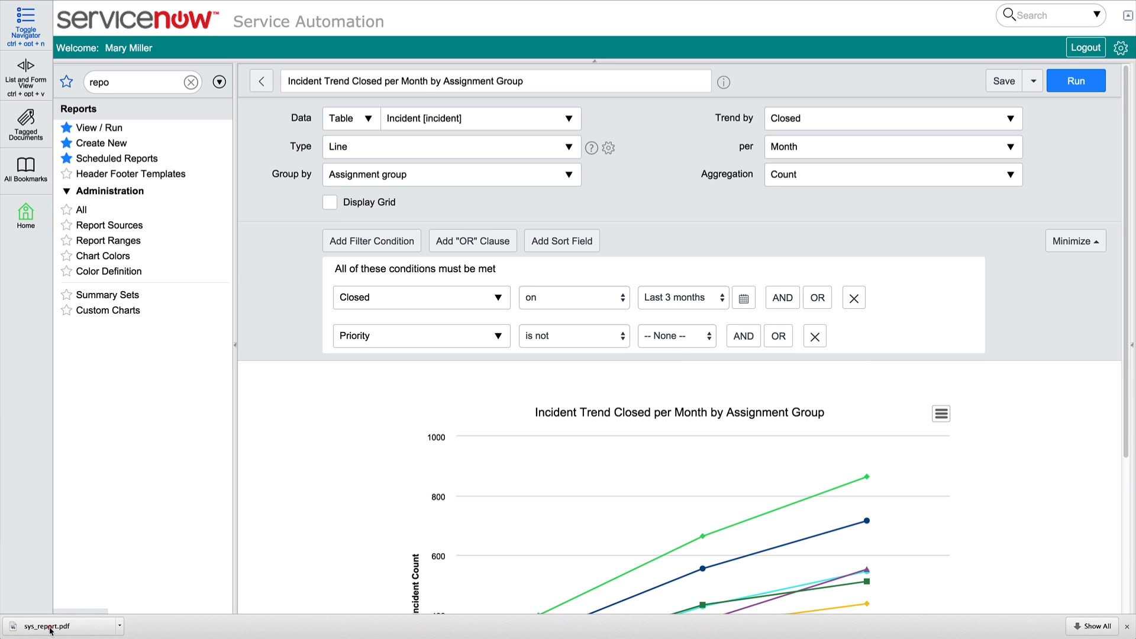
click(51, 627)
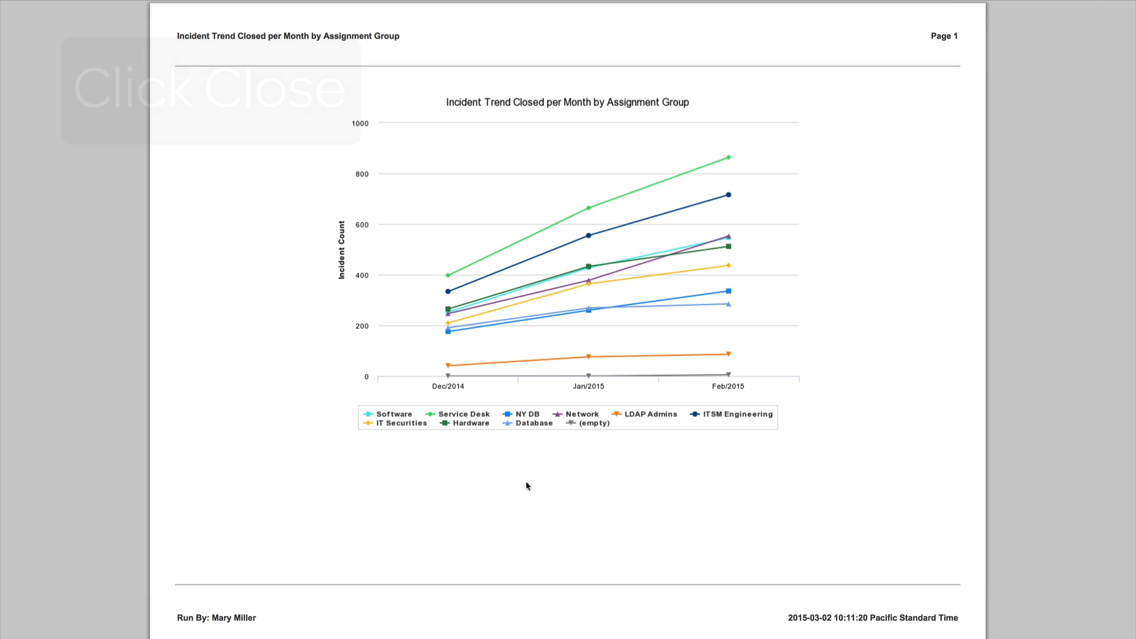
key(super+w)
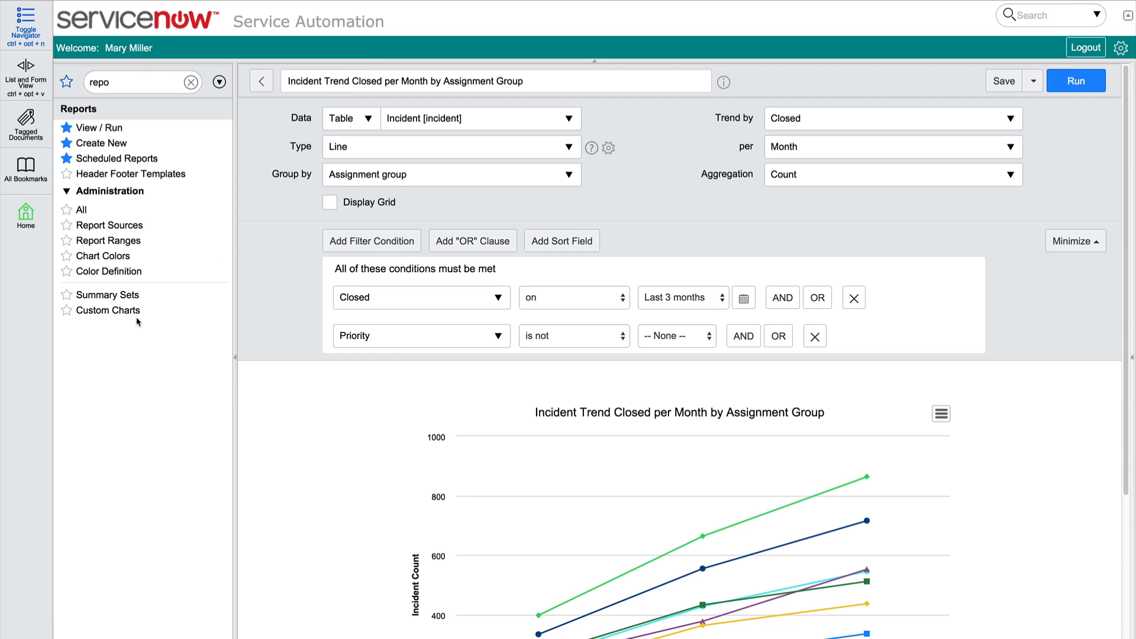
Open the Active Incidents Assigned to Database Group report and examine the export formats and PDF layouts offered for its list
click(93, 132)
click(394, 160)
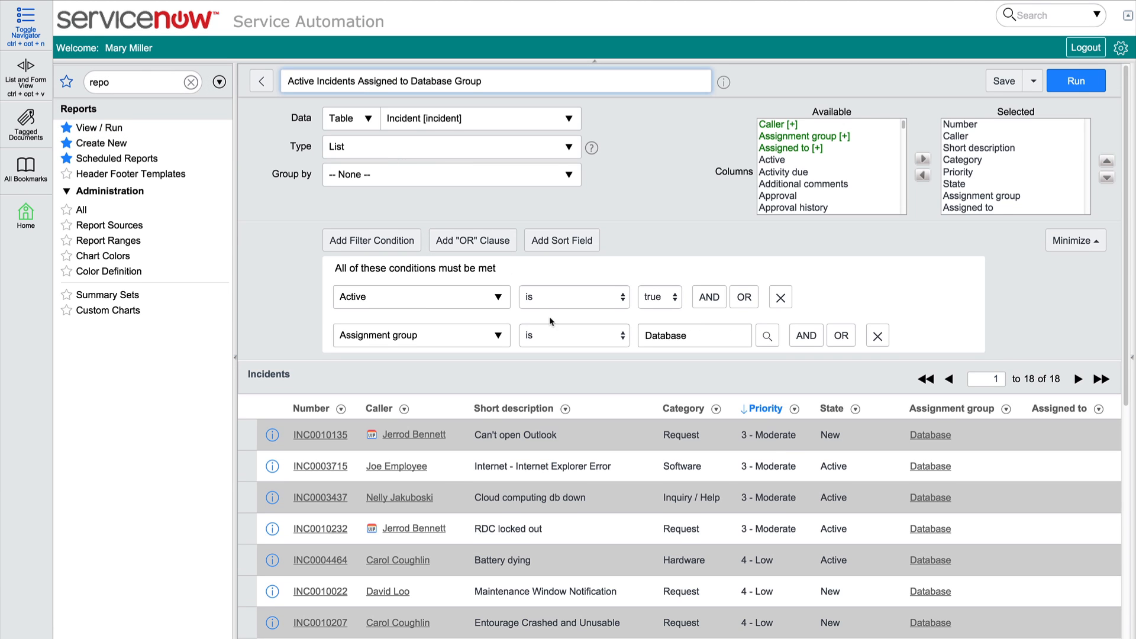
click(565, 410)
mouse_move(627, 517)
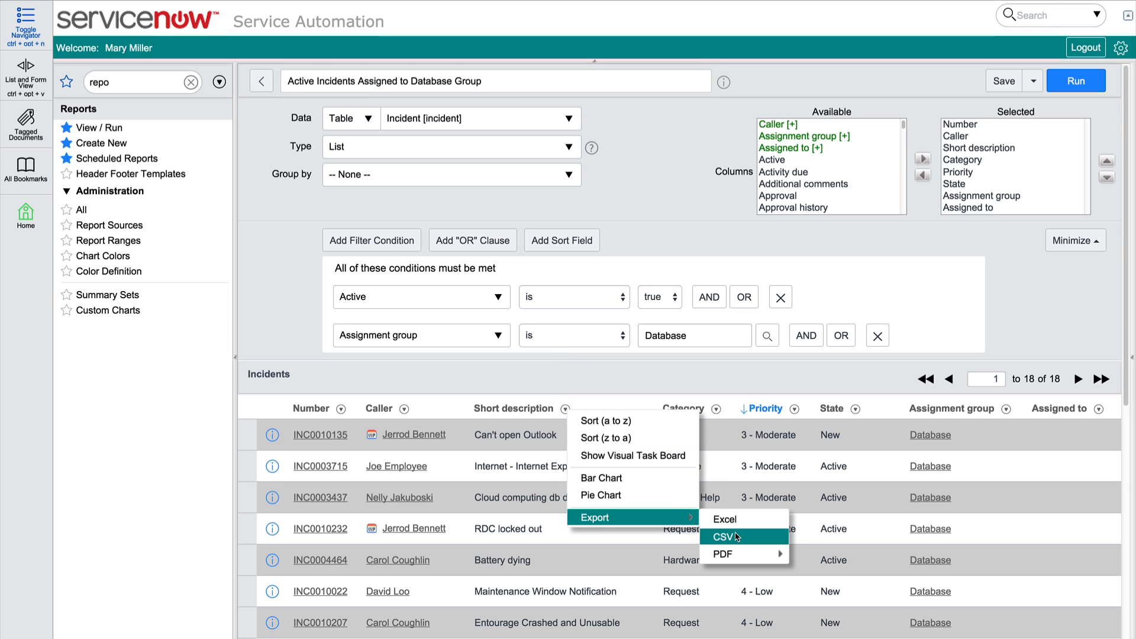
mouse_move(744, 553)
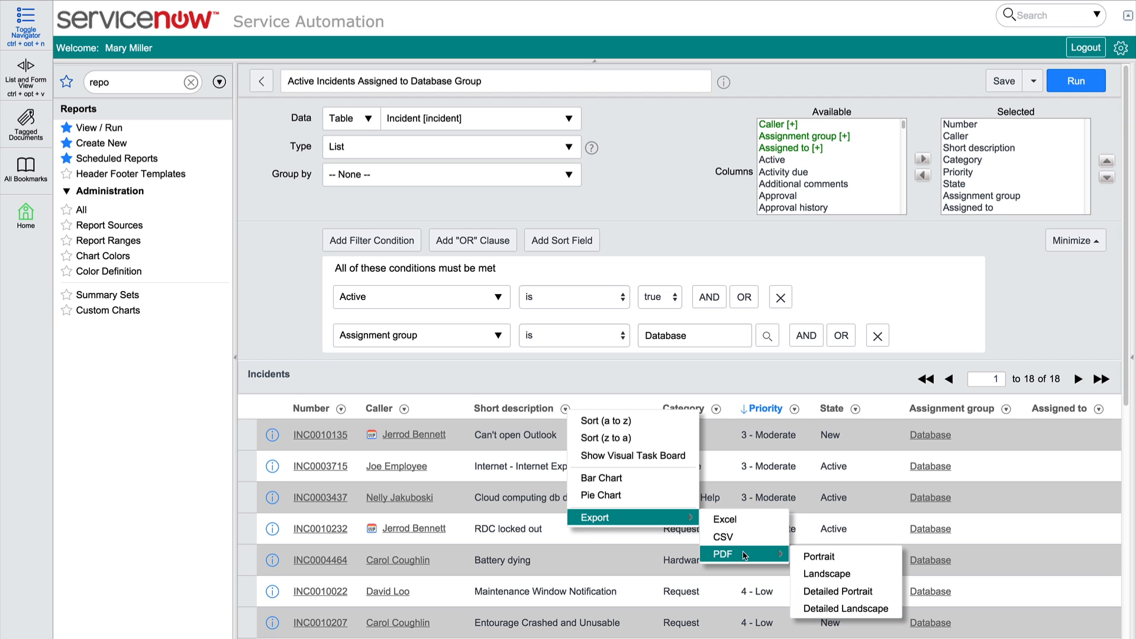
click(795, 516)
click(1033, 82)
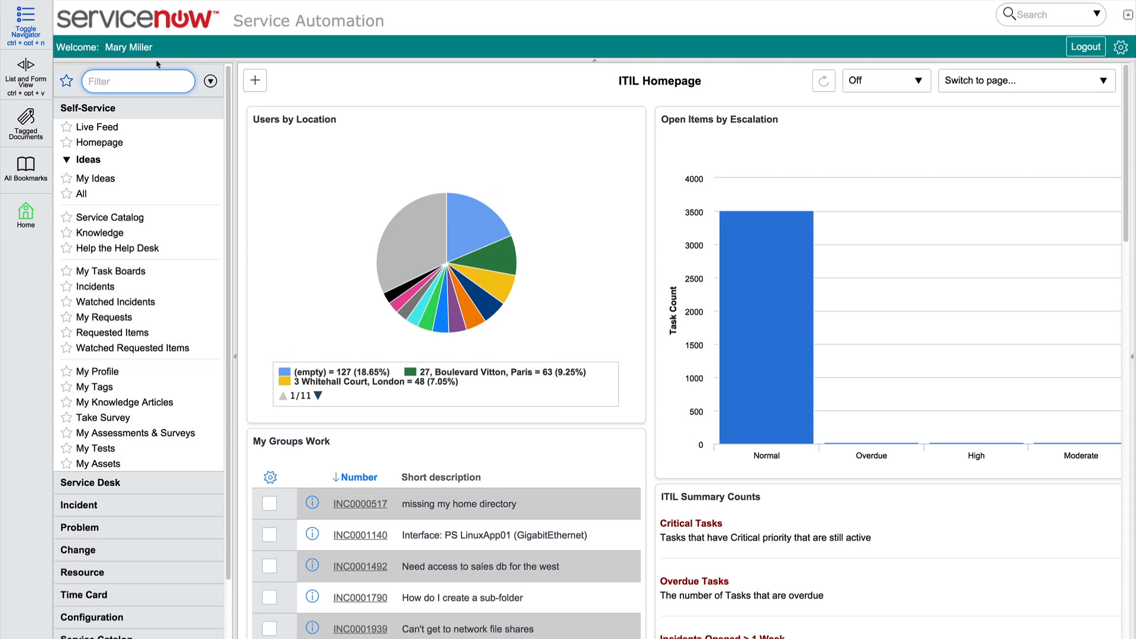
Find the report list with the navigator filter "repo" and open Open Incidents by Priority from the favorites among all reports
click(129, 82)
text(repo)
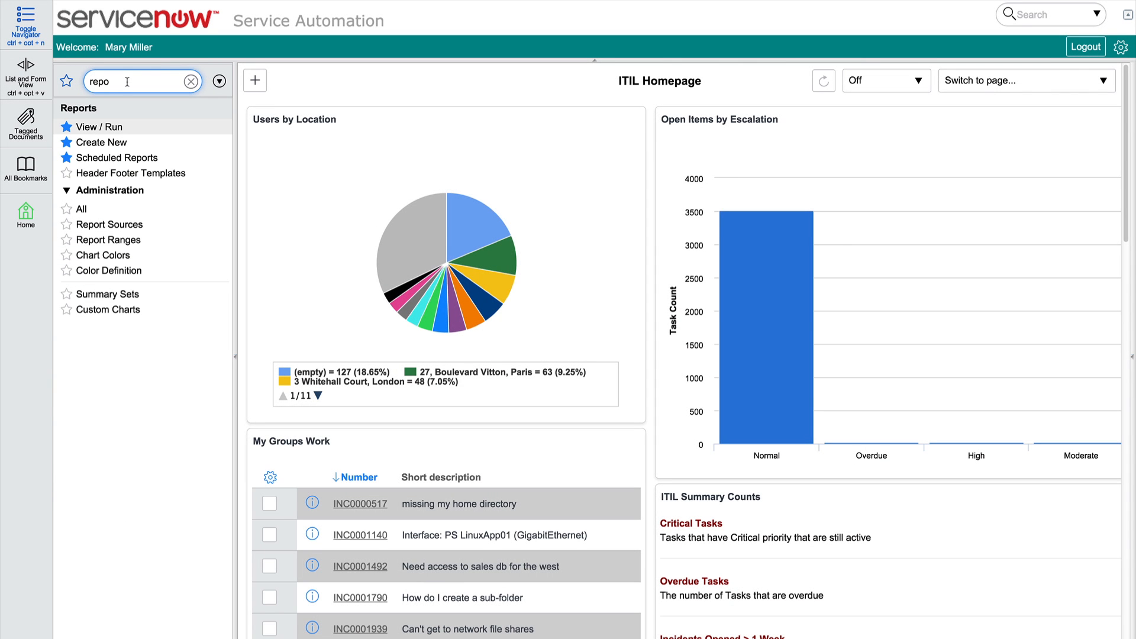
click(105, 128)
click(470, 85)
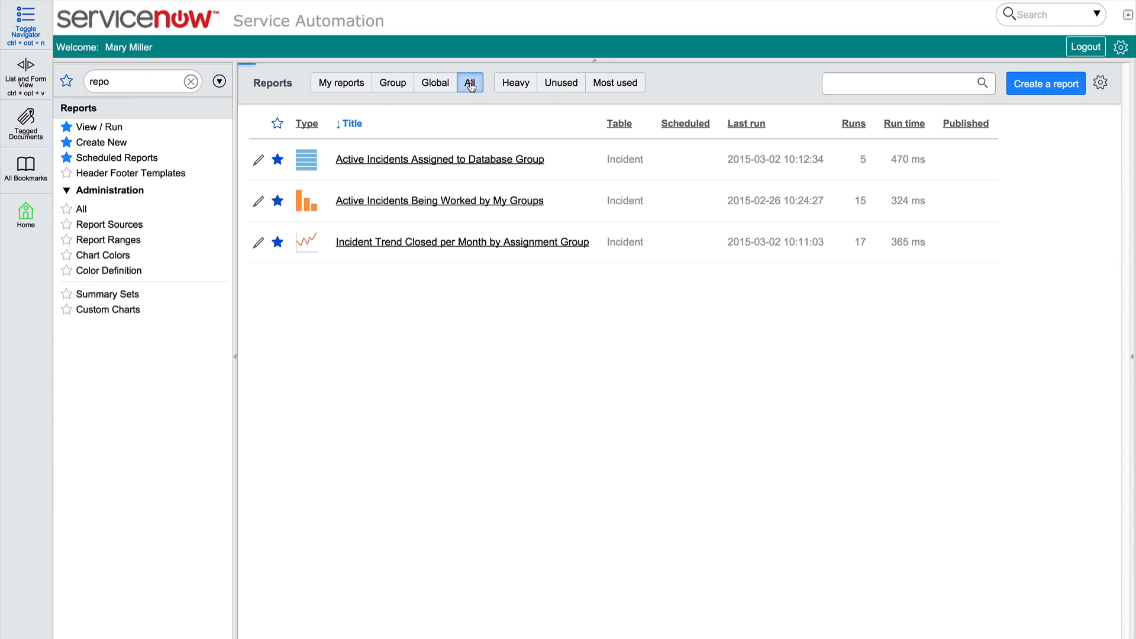
click(278, 124)
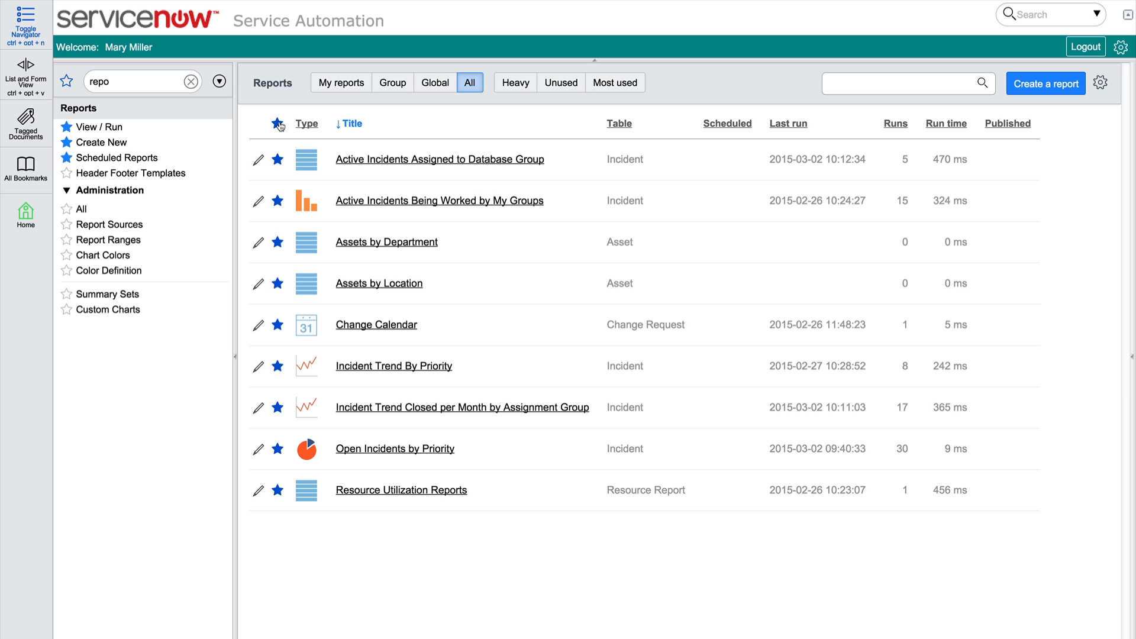
click(396, 449)
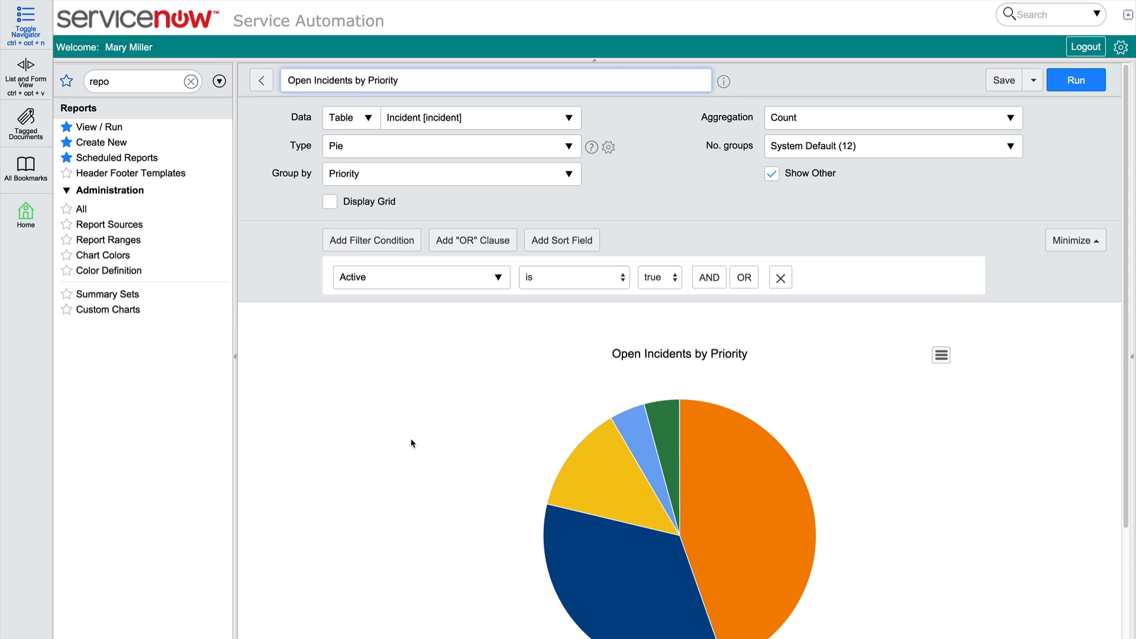
Publish the Open Incidents by Priority report and copy its published report URL
click(1034, 81)
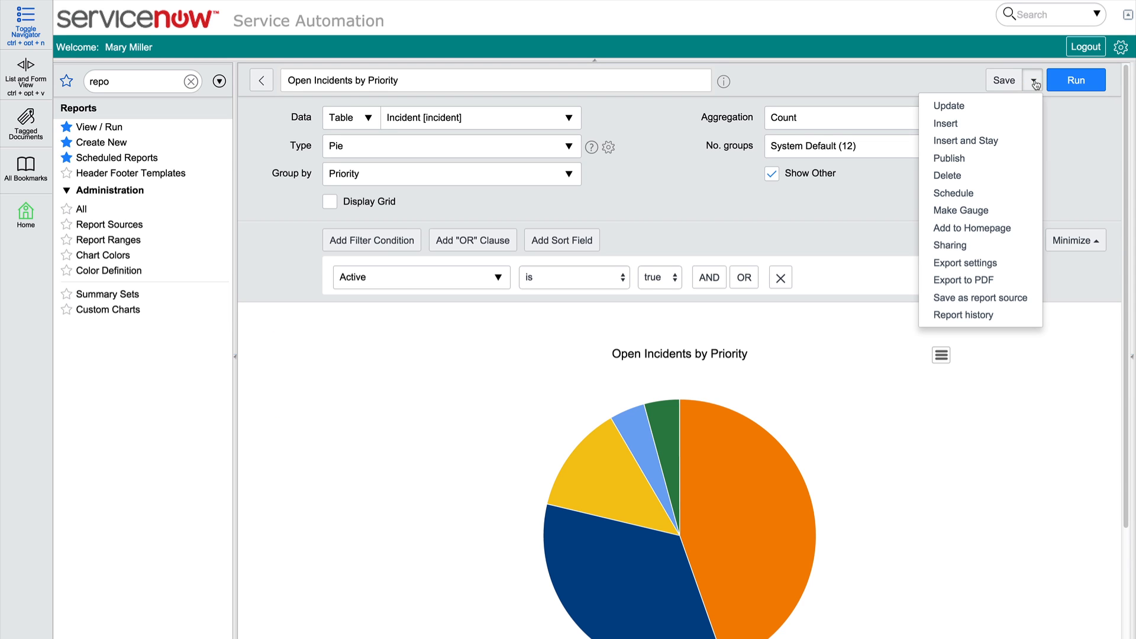
click(957, 158)
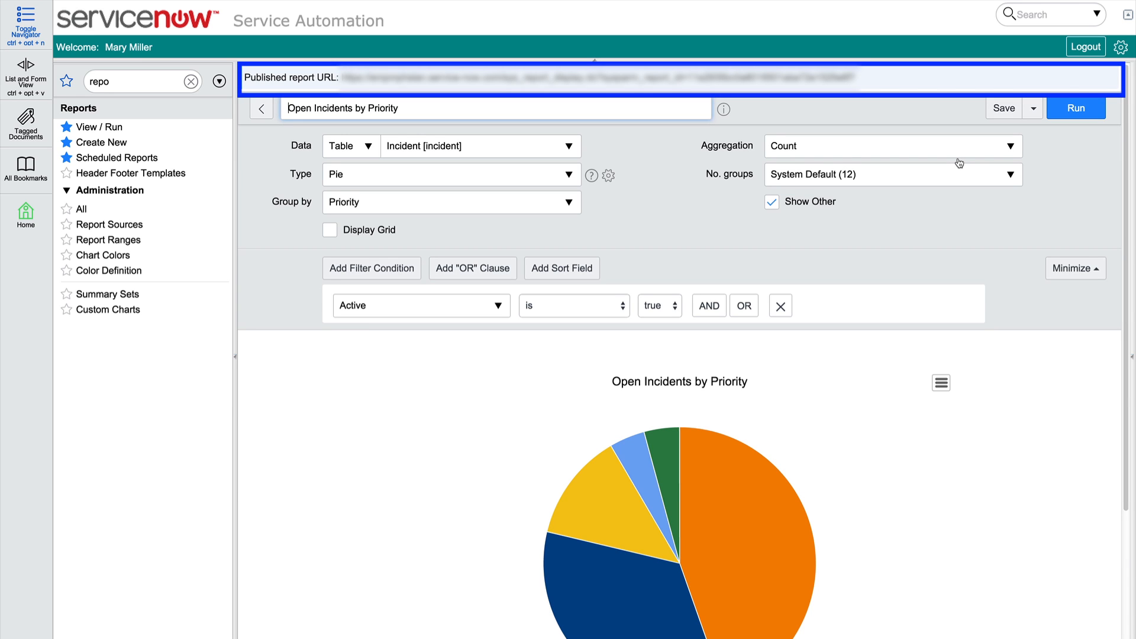
drag(859, 78, 341, 76)
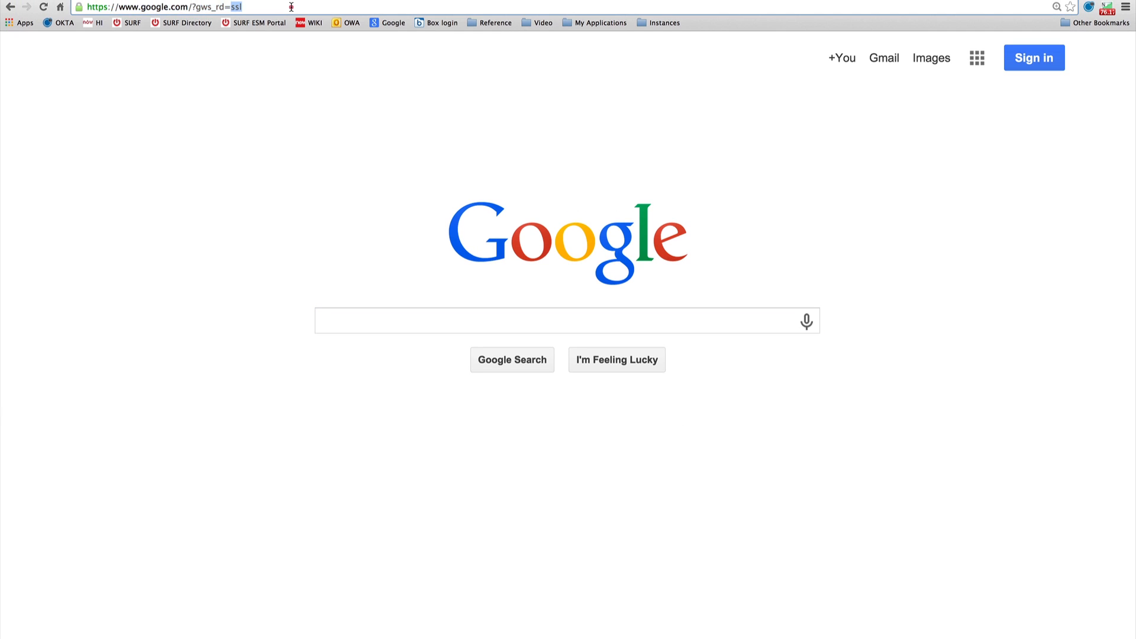
Load the published report by pasting the copied URL into the web browser's address field
click(291, 6)
key(ctrl+v)
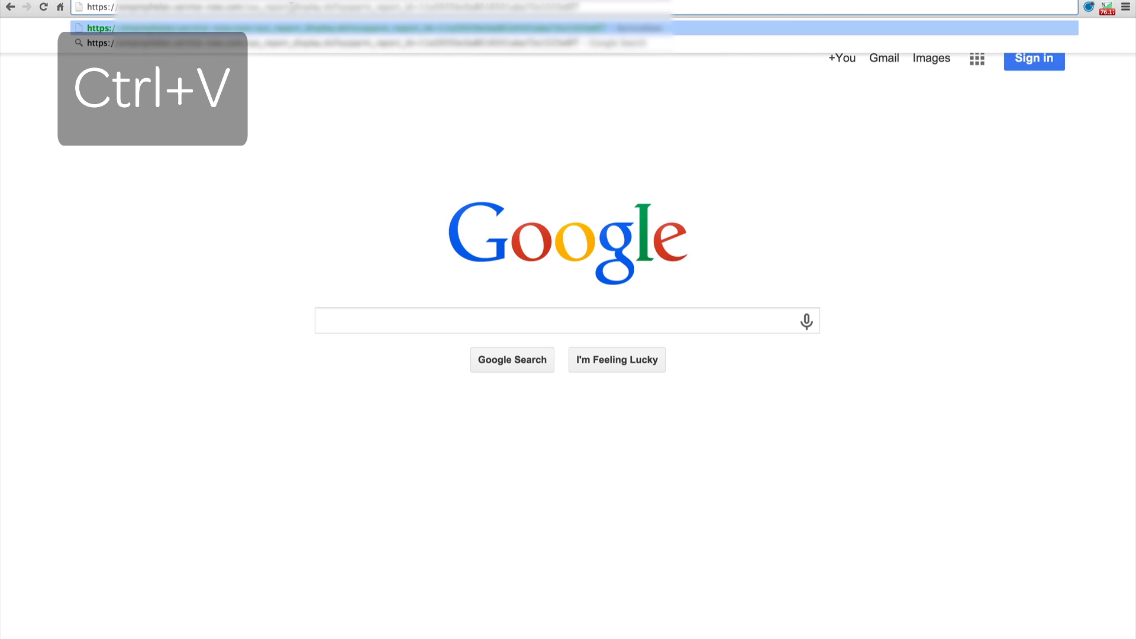
key(Return)
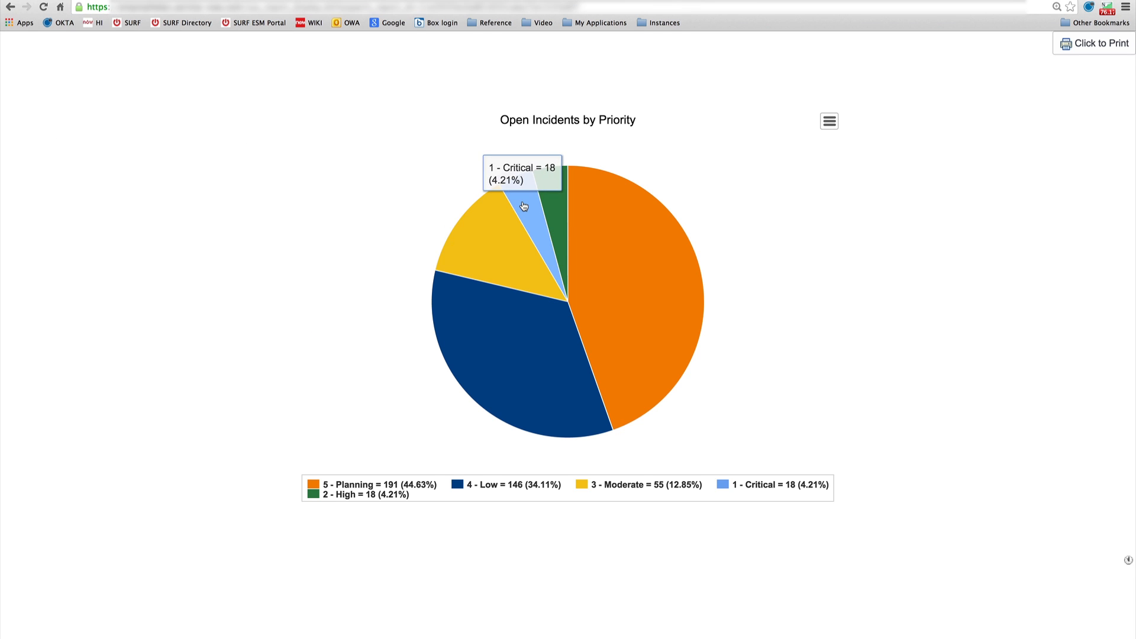
Inspect the incident records behind the 5 - Planning slice of the published chart, and return to the report editor's additional actions
mouse_move(555, 201)
mouse_move(586, 213)
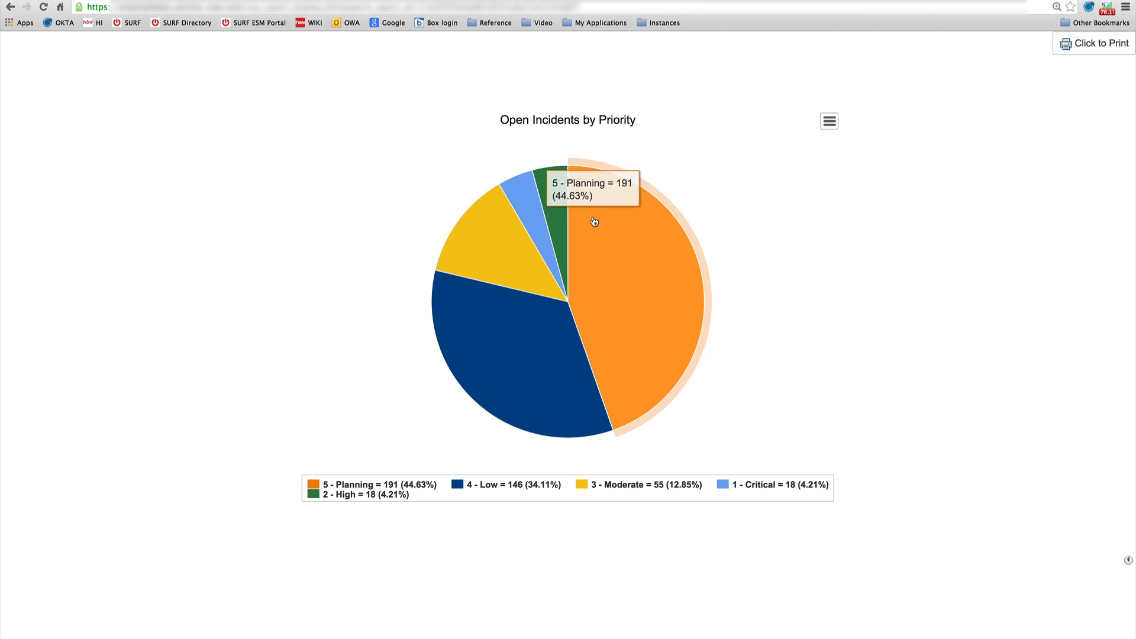
click(610, 246)
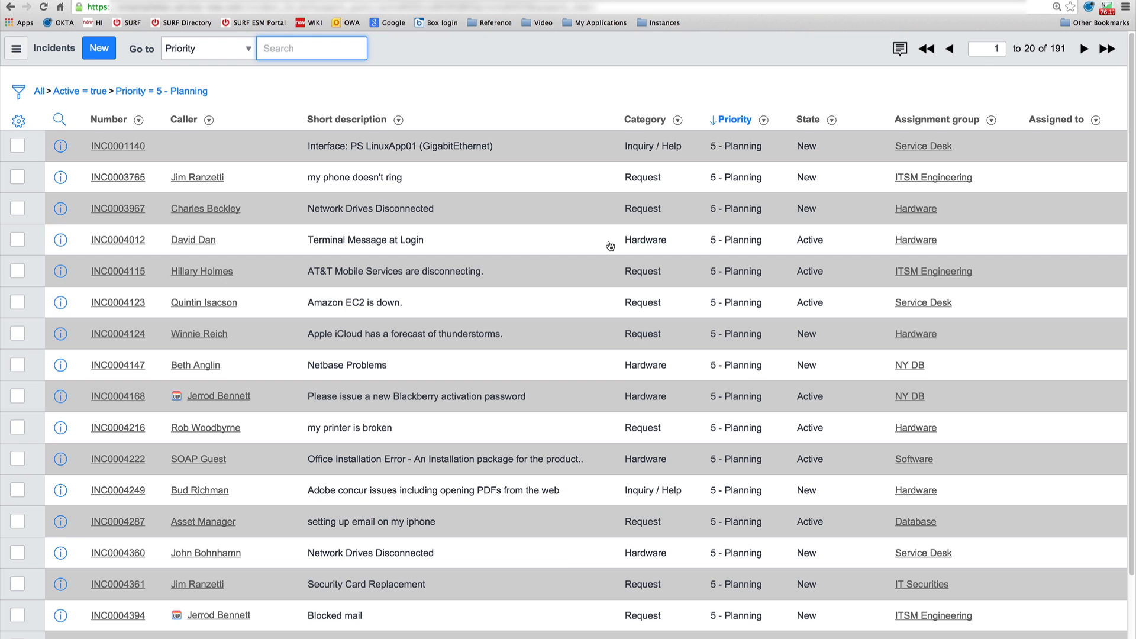
click(10, 7)
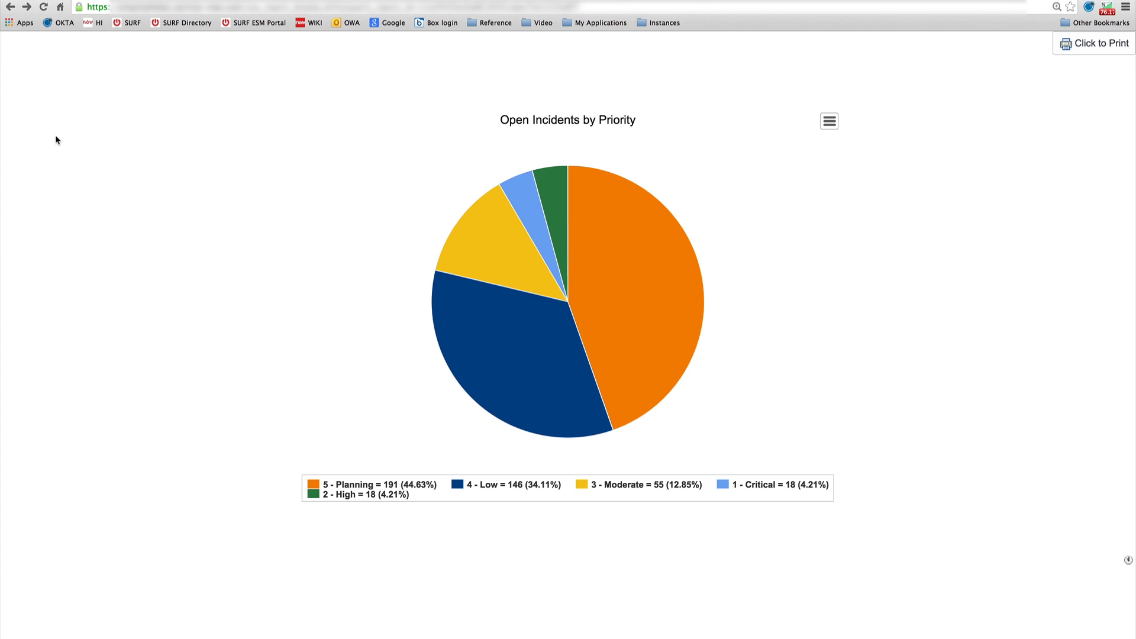
click(45, 7)
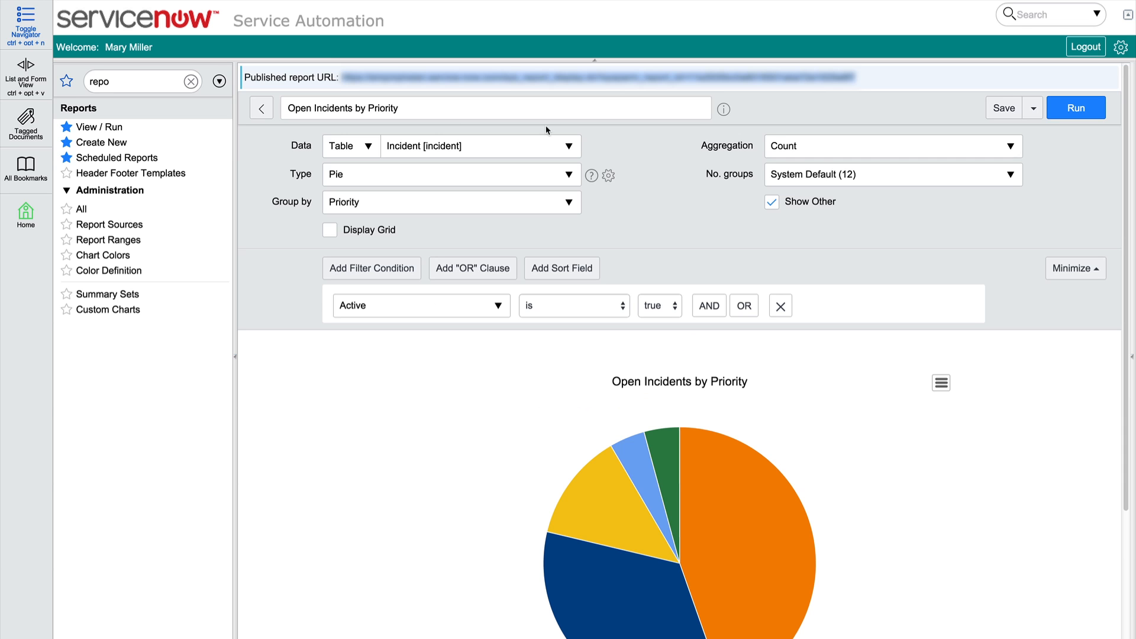
click(1034, 110)
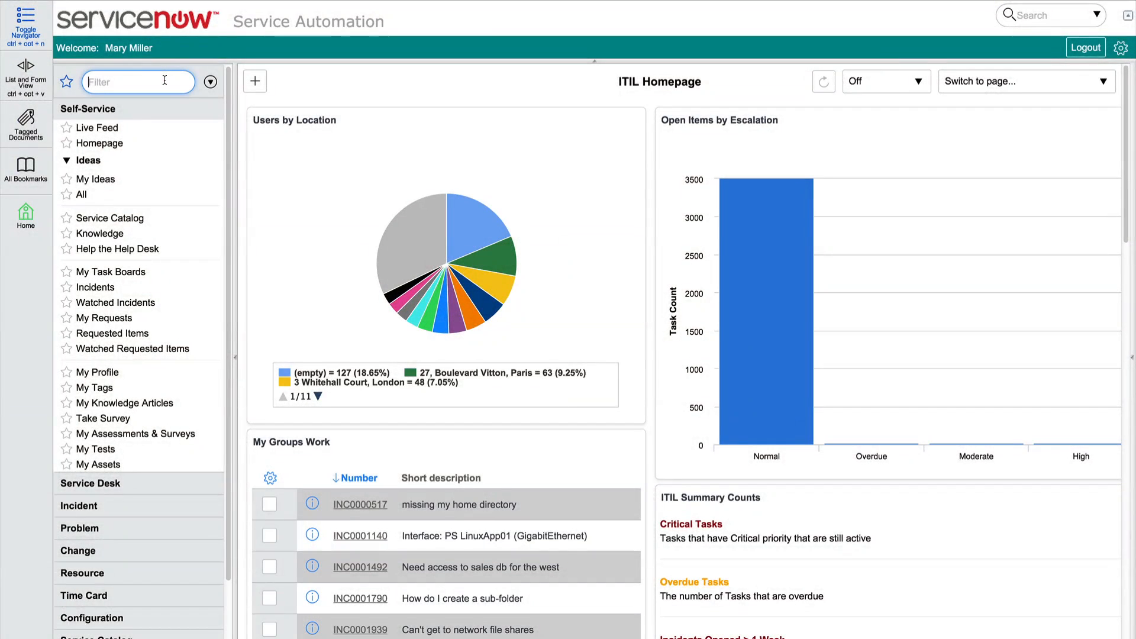
Filter the navigator for "repo" and open the list of reports to view or run
text(repo)
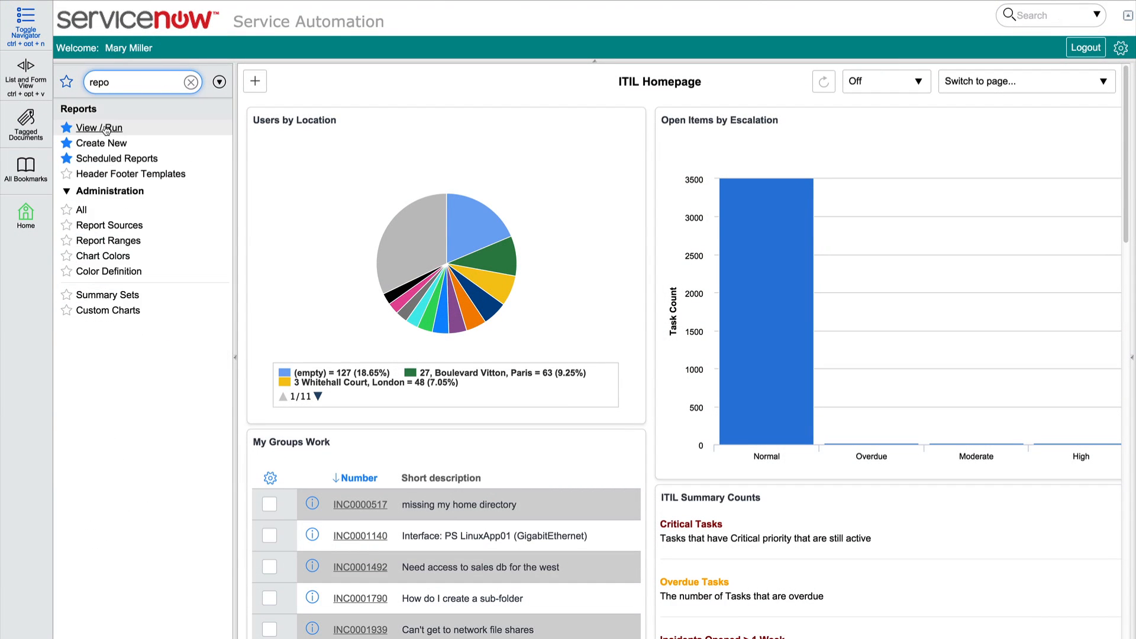
click(99, 128)
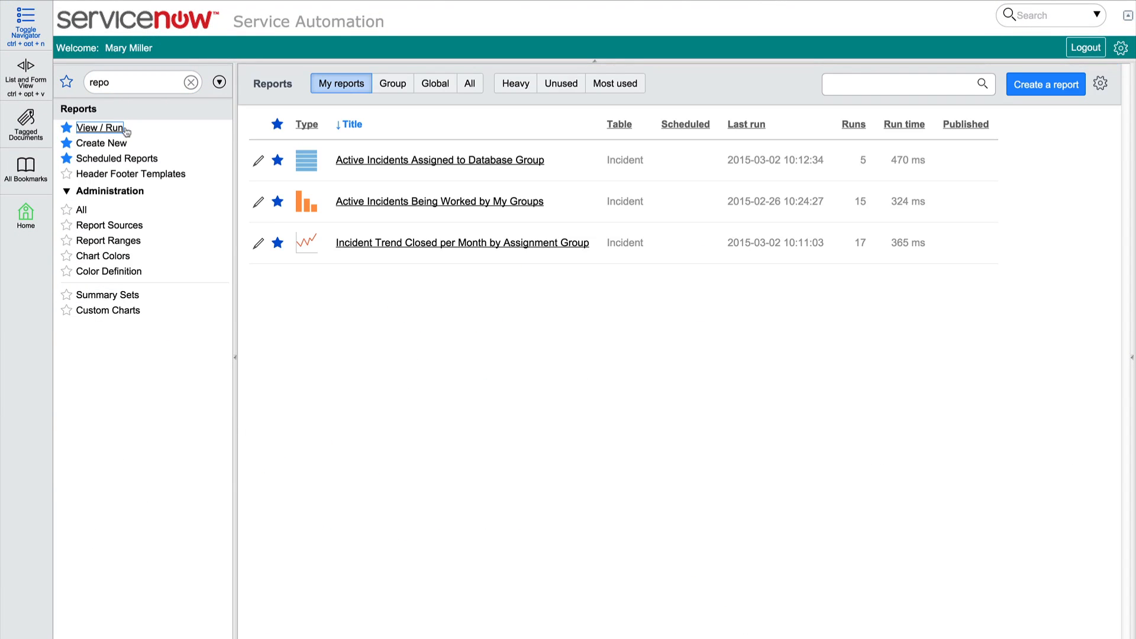
Open the Open Incidents by Priority report from the list of all reports and copy its published report URL
click(470, 84)
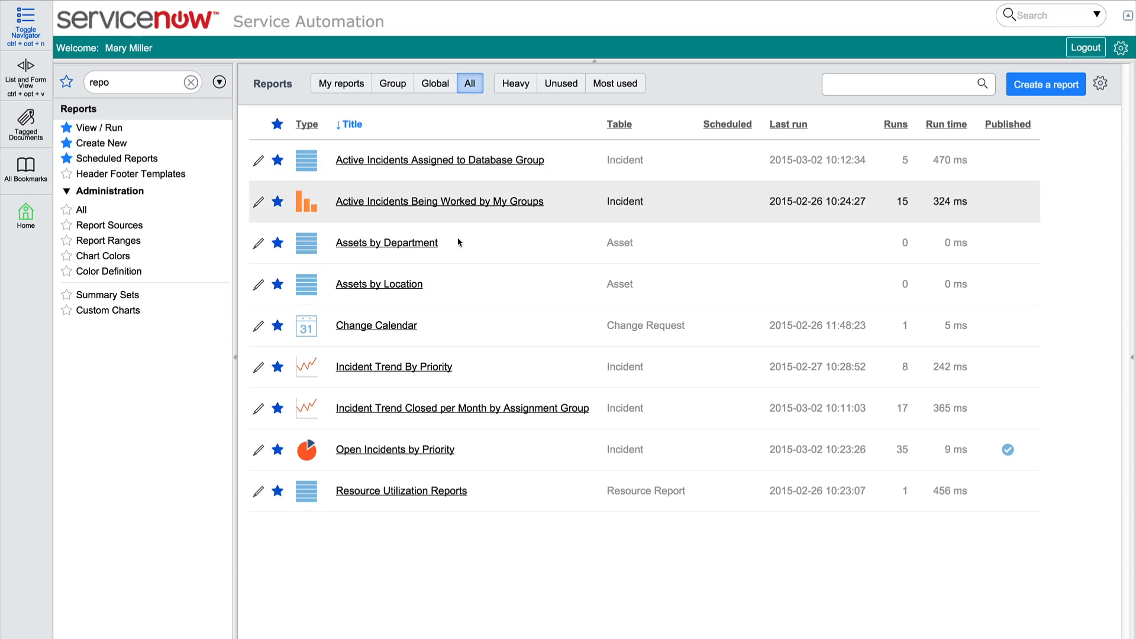
click(407, 452)
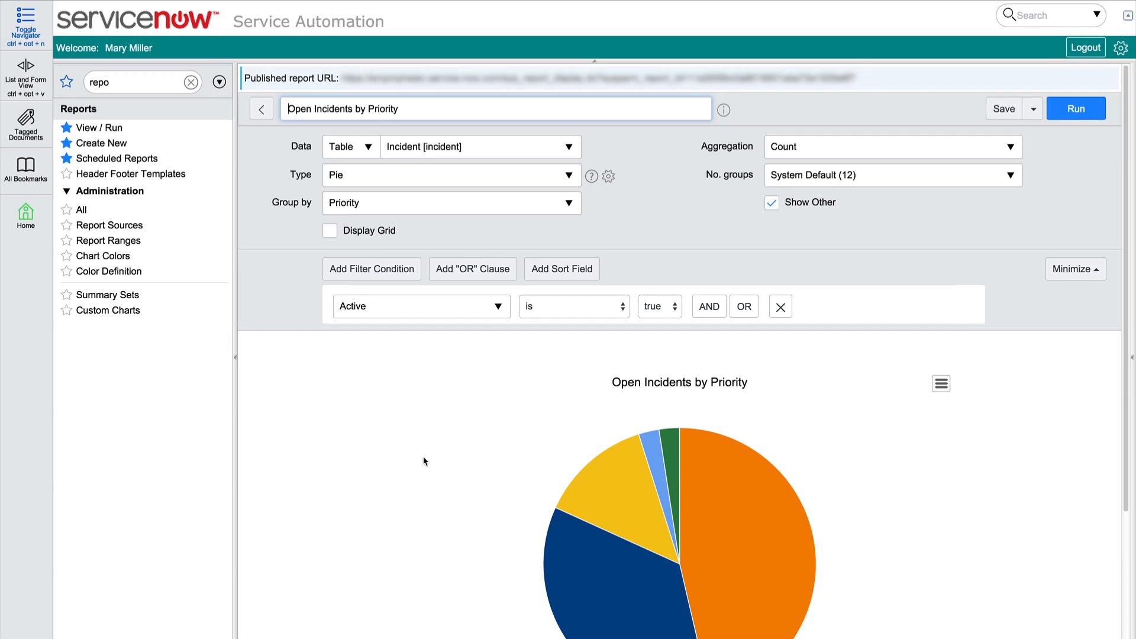
drag(861, 79, 342, 78)
key(ctrl+c)
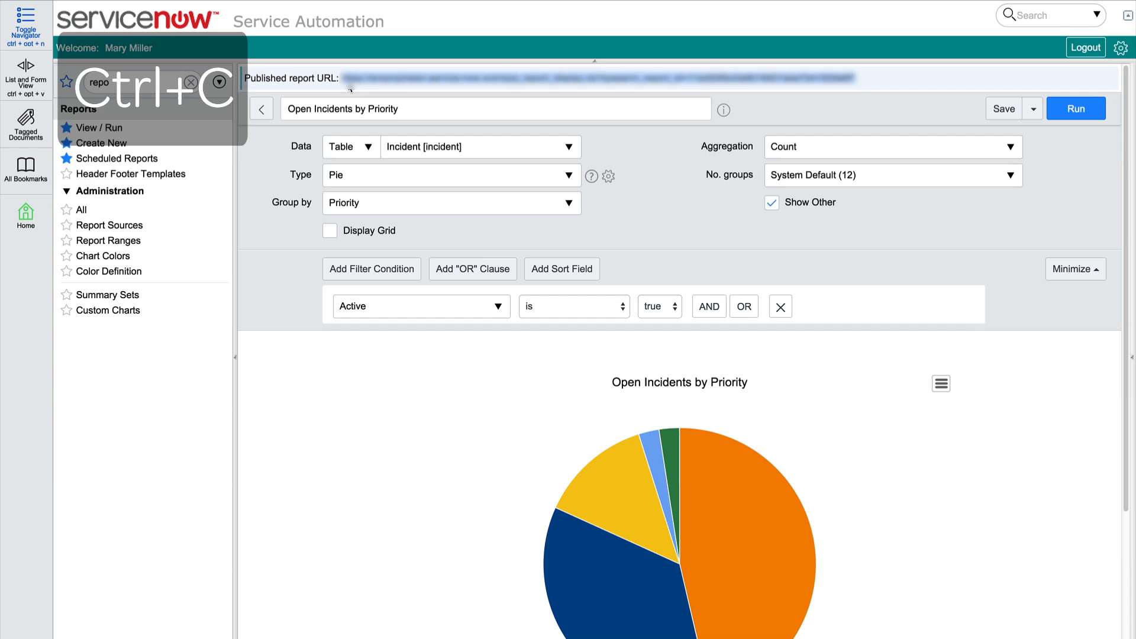
Create a scheduled email of the report and add the Hardware, Software, Database and Network groups as recipients
click(1033, 109)
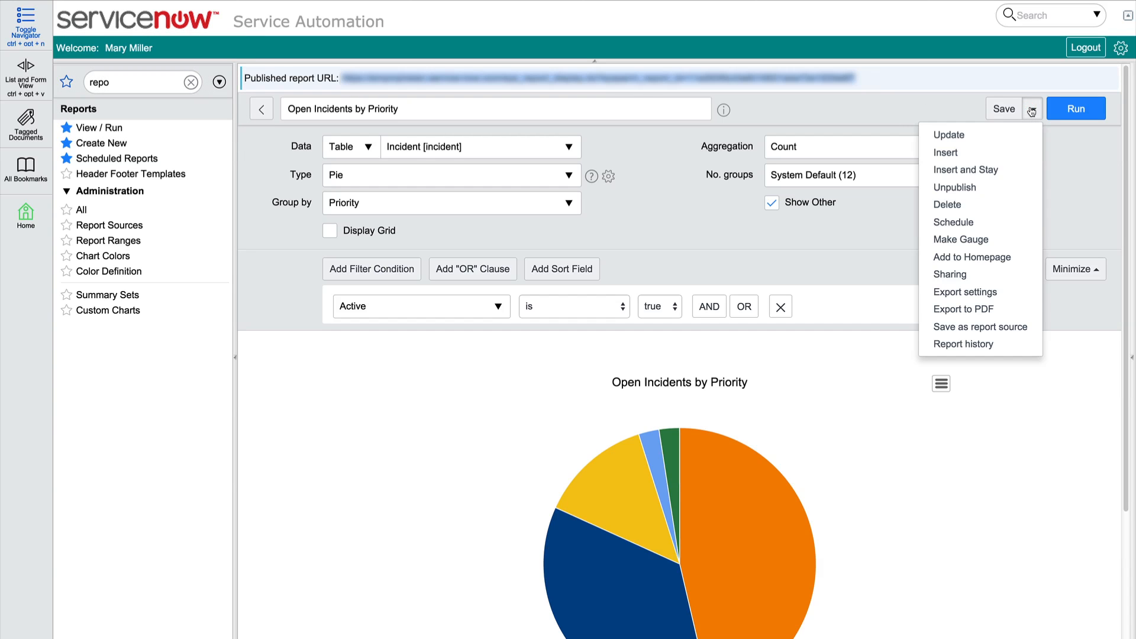
click(962, 222)
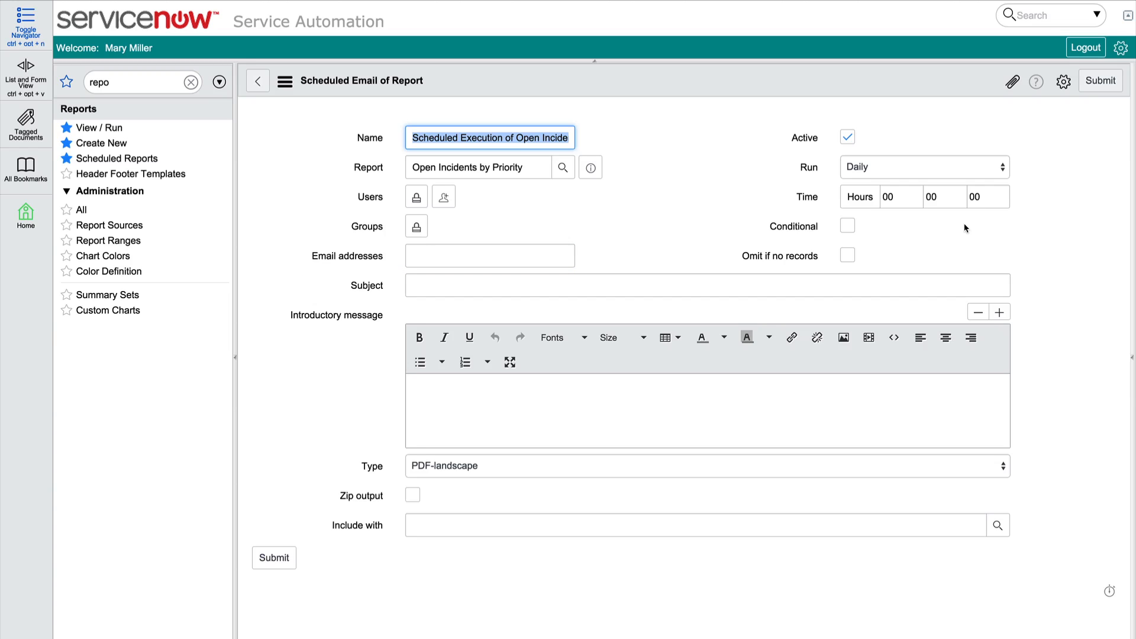
click(418, 228)
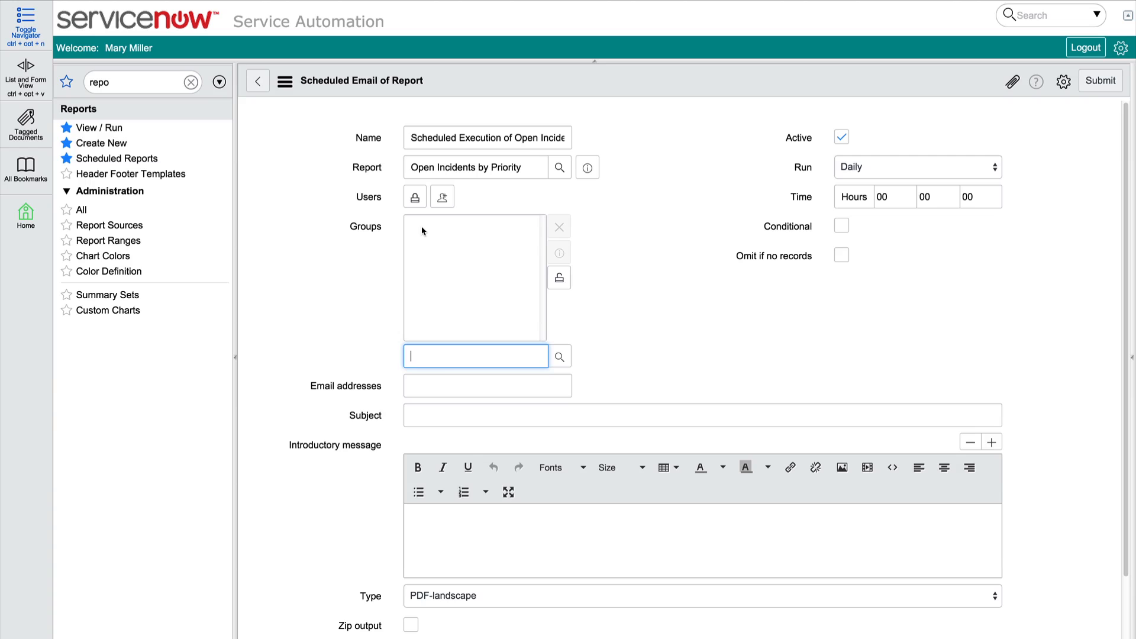
text(hard)
click(429, 374)
text(soft)
key(Down)
key(Return)
text(dat)
key(Down)
key(Return)
text(net)
key(Down)
key(Return)
click(559, 278)
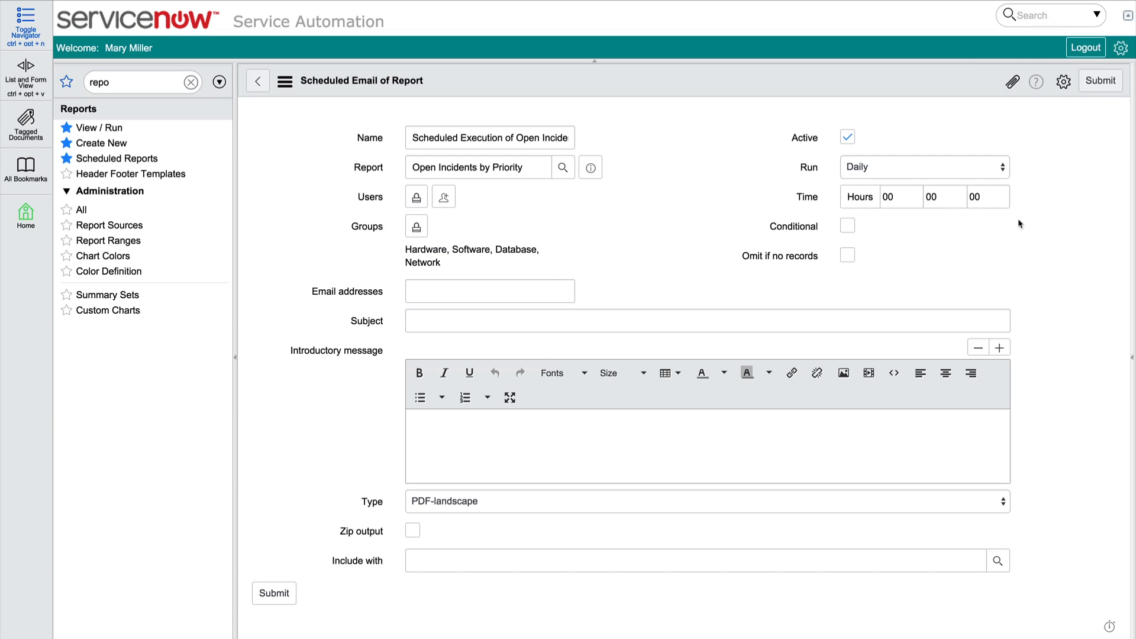
Set the scheduled email to run weekly on Sunday
click(1003, 167)
key(Escape)
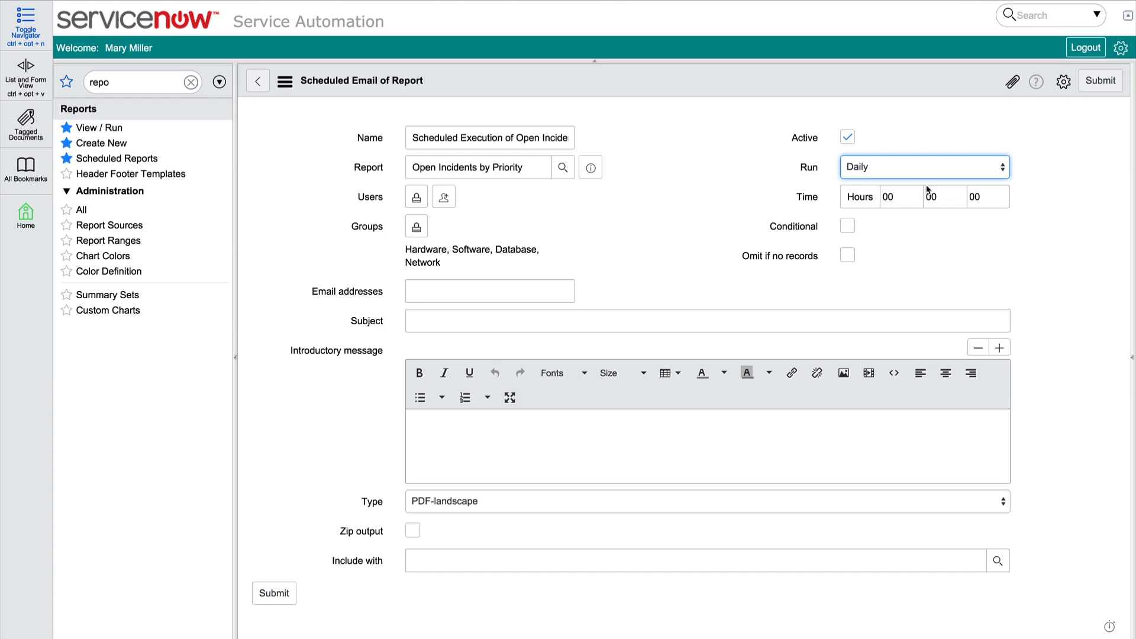
key(Down)
click(1005, 198)
click(929, 267)
Set the scheduled run time to 23 hours and 59 minutes
click(898, 227)
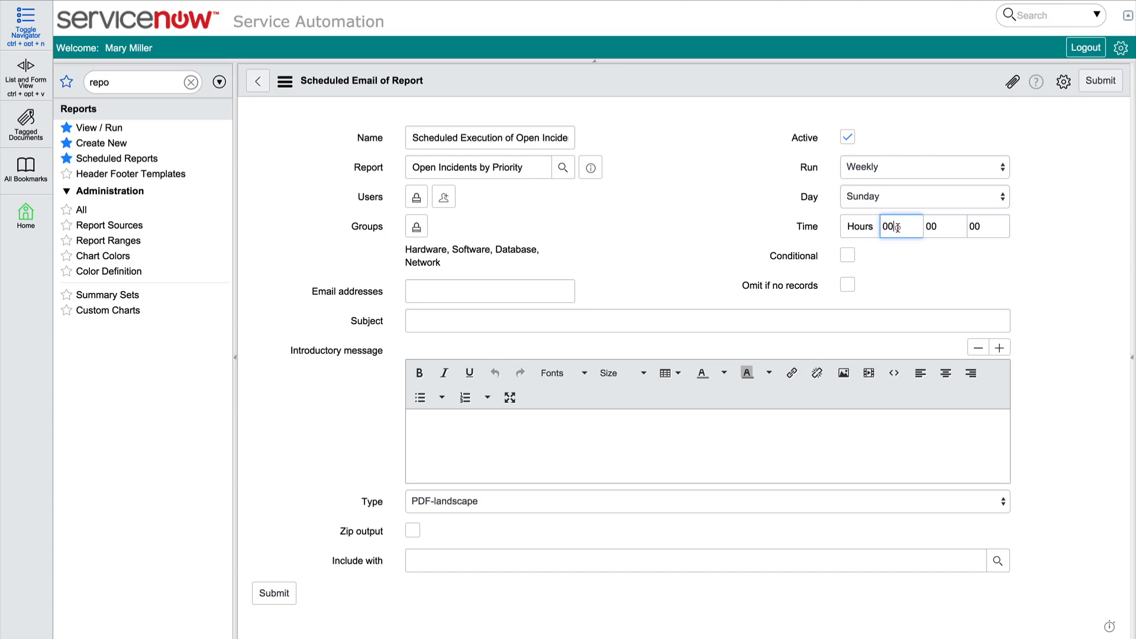
key(BackSpace)
key(BackSpace)
text(23)
click(940, 227)
key(BackSpace)
key(BackSpace)
text(5)
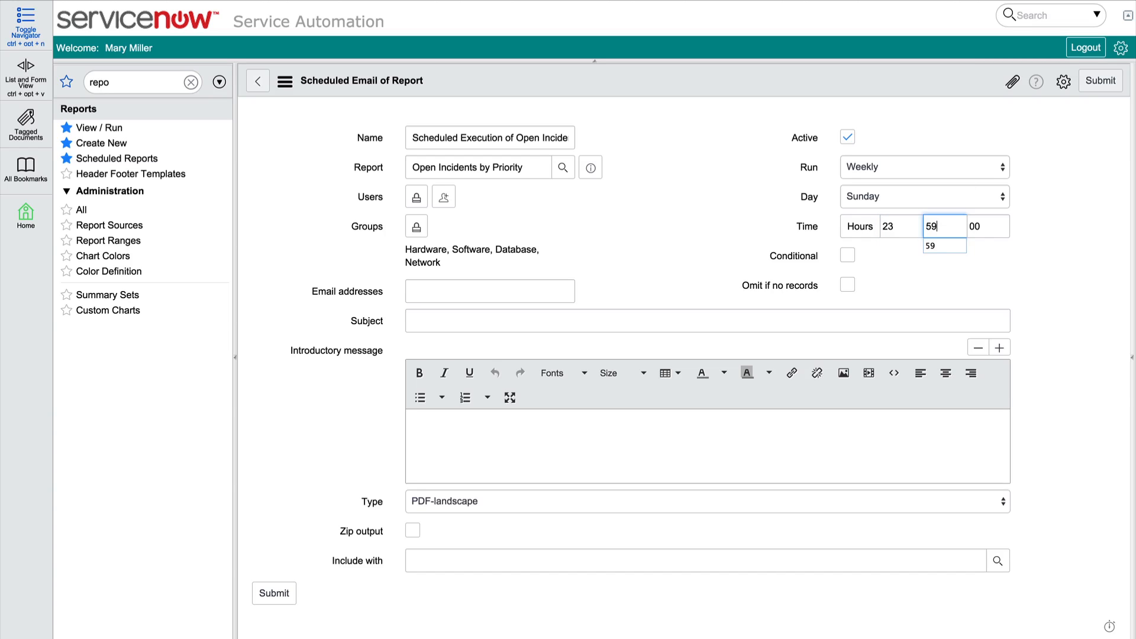
text(9)
Enable the Conditional option to view the condition script field, and disable it again
click(848, 257)
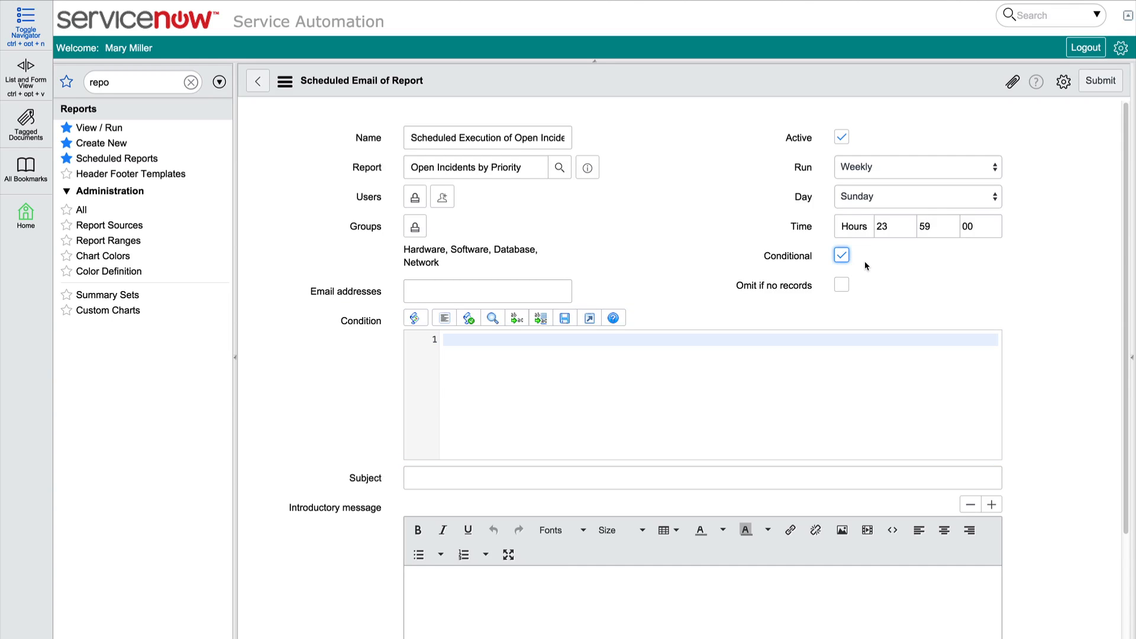
click(847, 257)
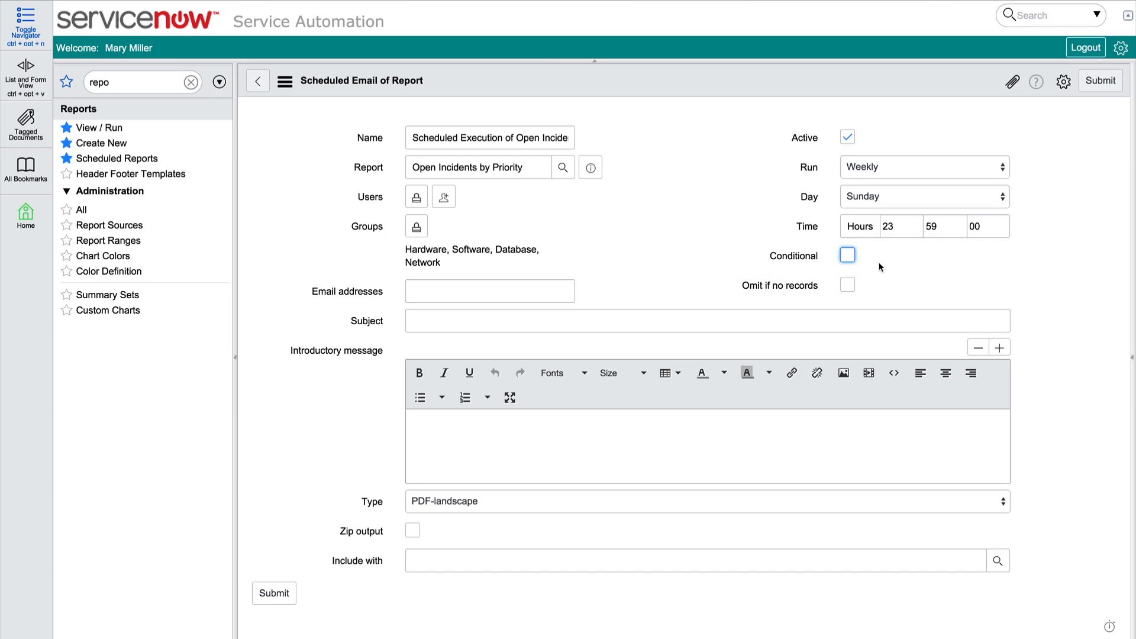
Enter "Weekly Report Available: Open Incidents by Priority" as the email subject
click(621, 324)
text(W)
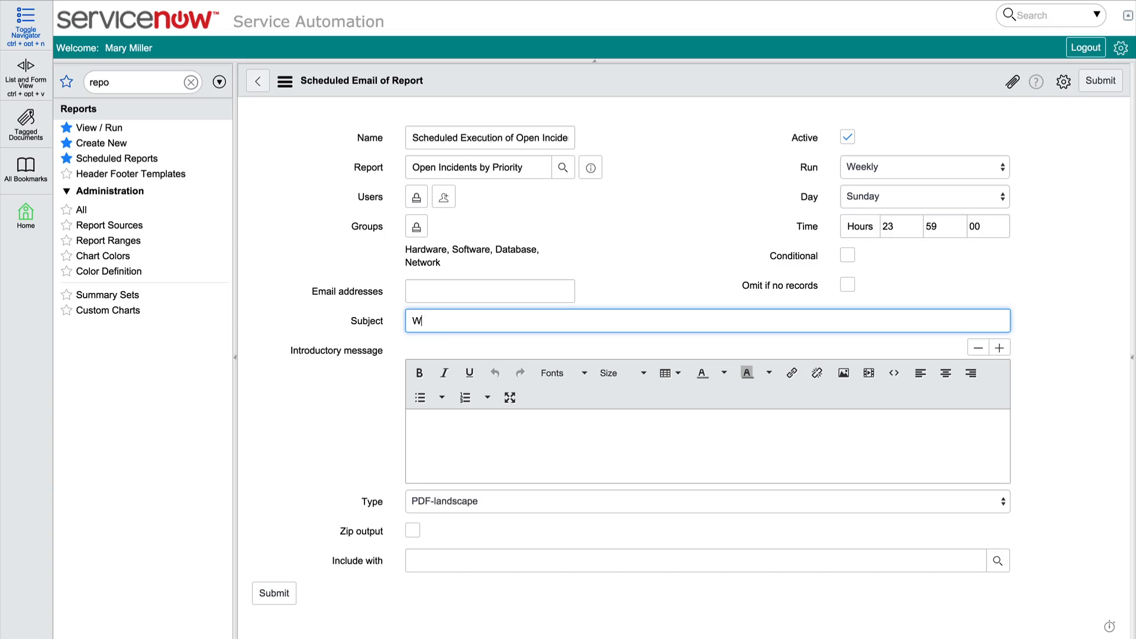
text(eekly Report Available: Open )
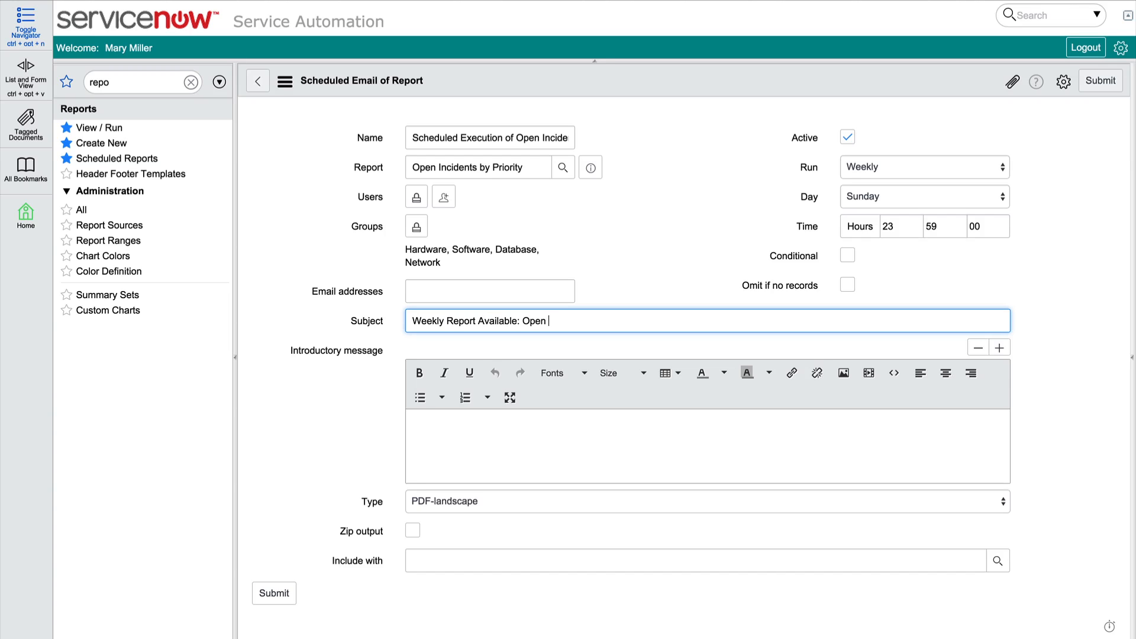
text(Incidents by Priority)
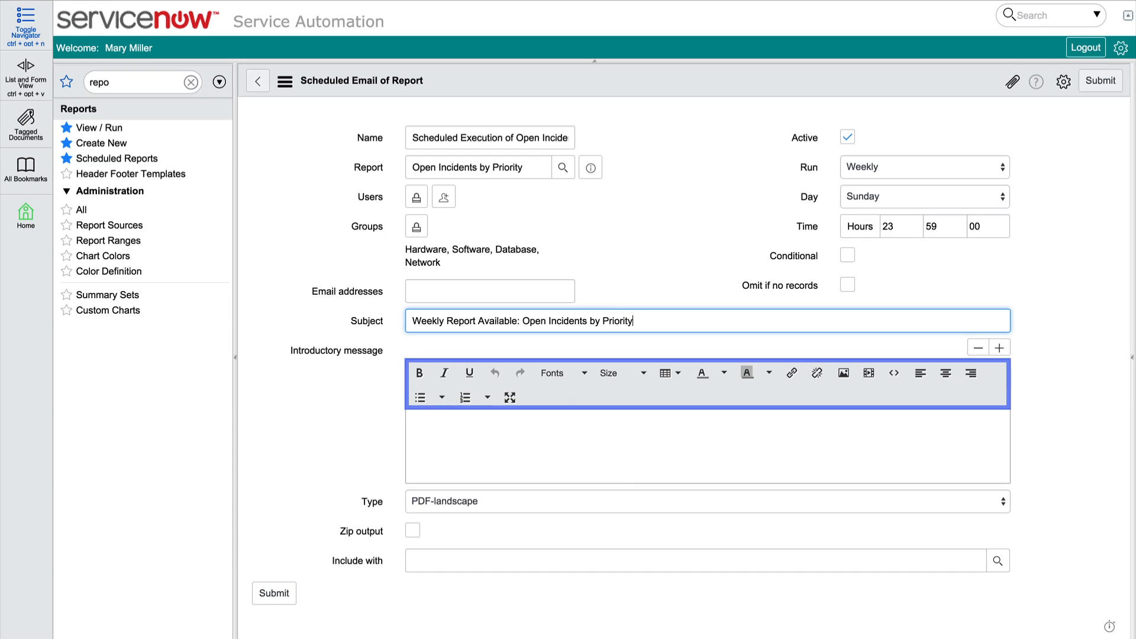
Write the introductory message "The weekly report, Open Incidents by Priority, is available for viewing." plus a second line directing questions or comments to the contact
click(512, 431)
text(The weekly report, Open Incidents by )
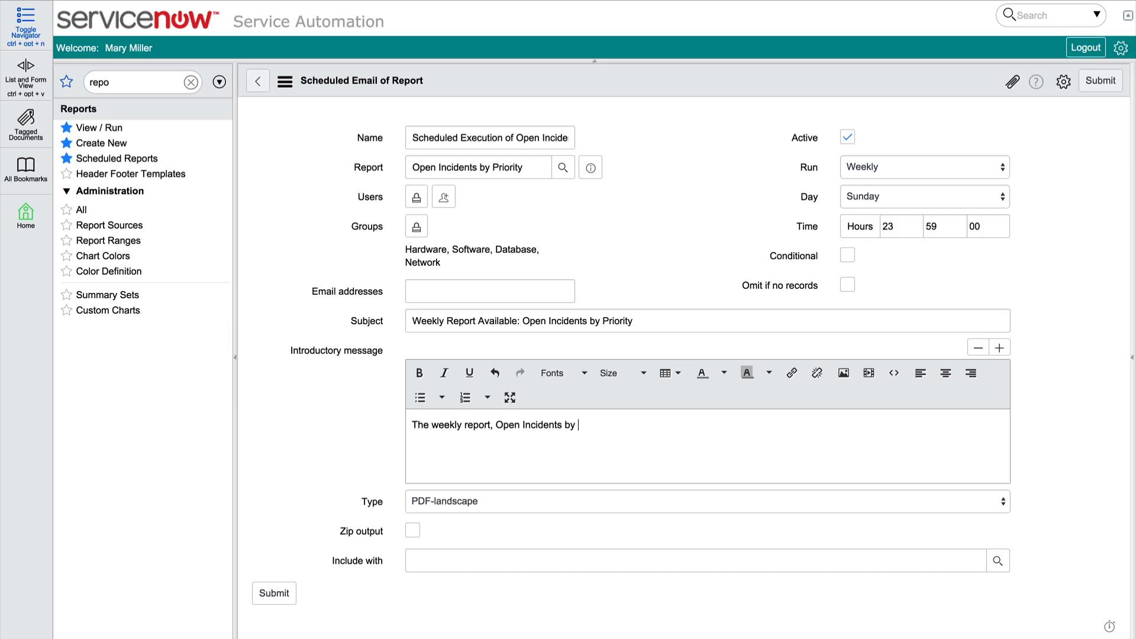
text(Priority, is available for viewing.)
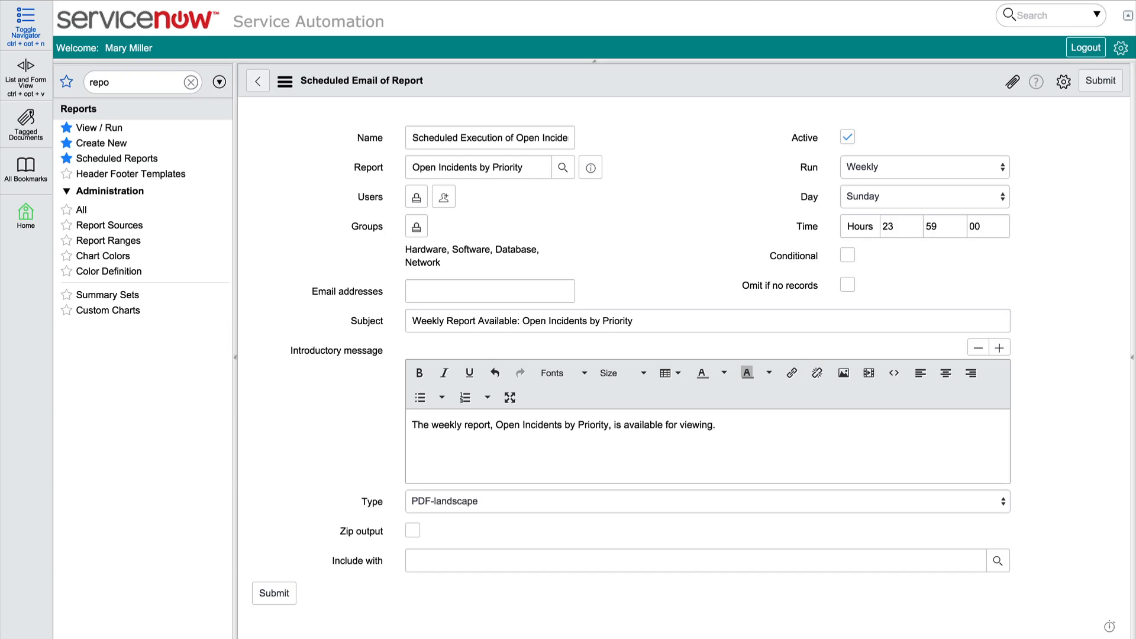
key(Return)
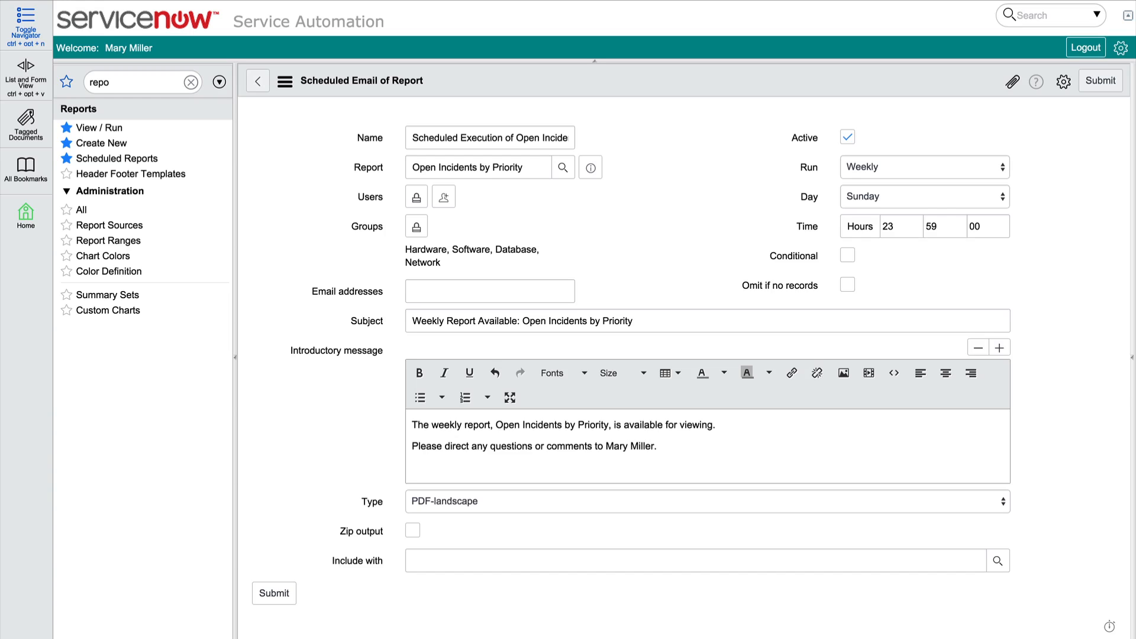
Link "Open Incidents by Priority" in the introductory message to the copied report URL, with New window (_blank) as the target
drag(495, 425, 609, 426)
click(792, 373)
key(ctrl+v)
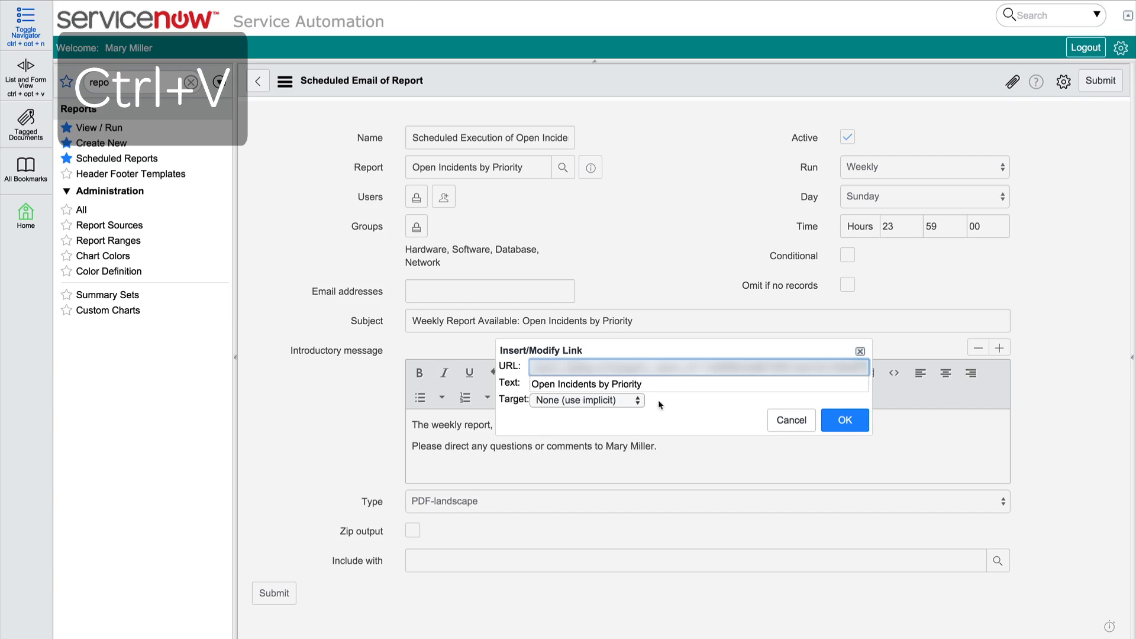
click(636, 402)
click(626, 412)
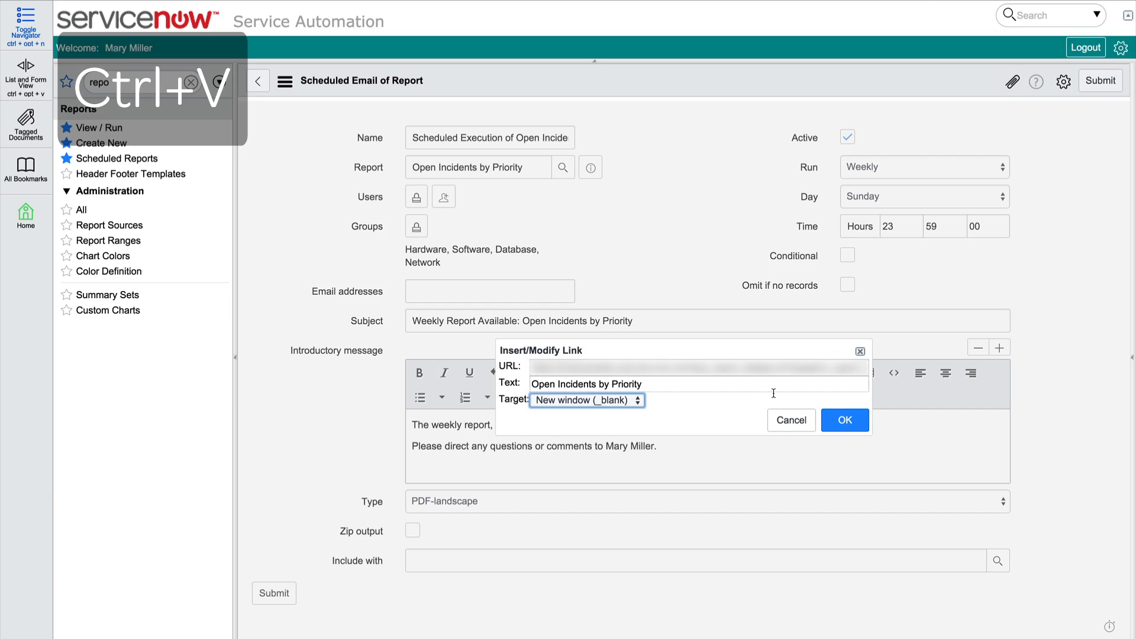
click(845, 421)
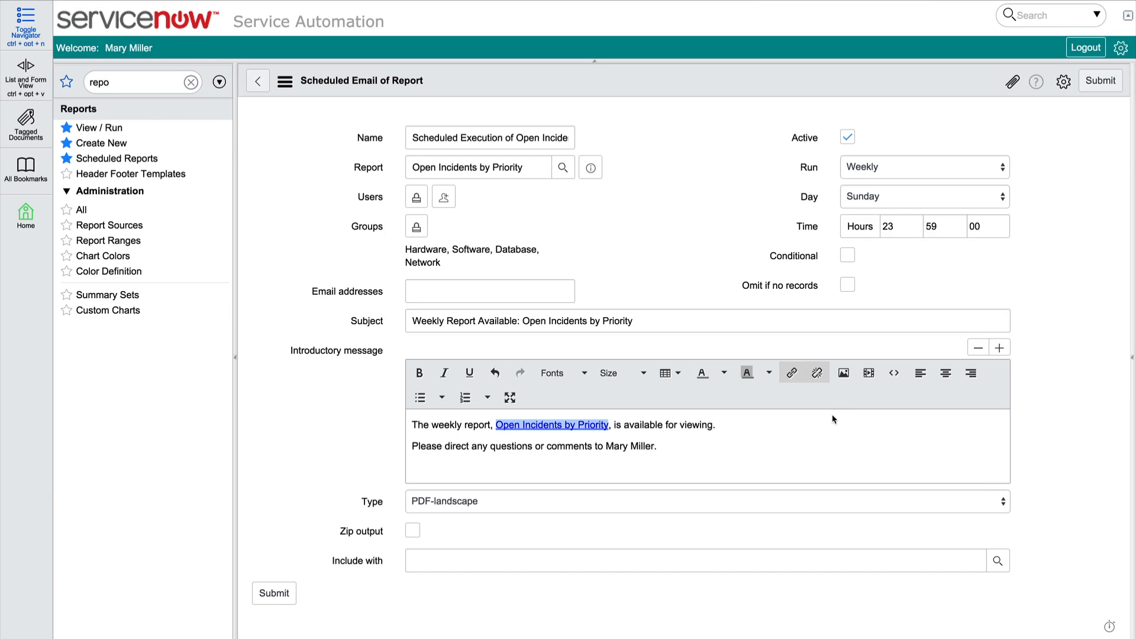
Review the output type choices, keep PDF-landscape, and submit the scheduled email
click(1004, 503)
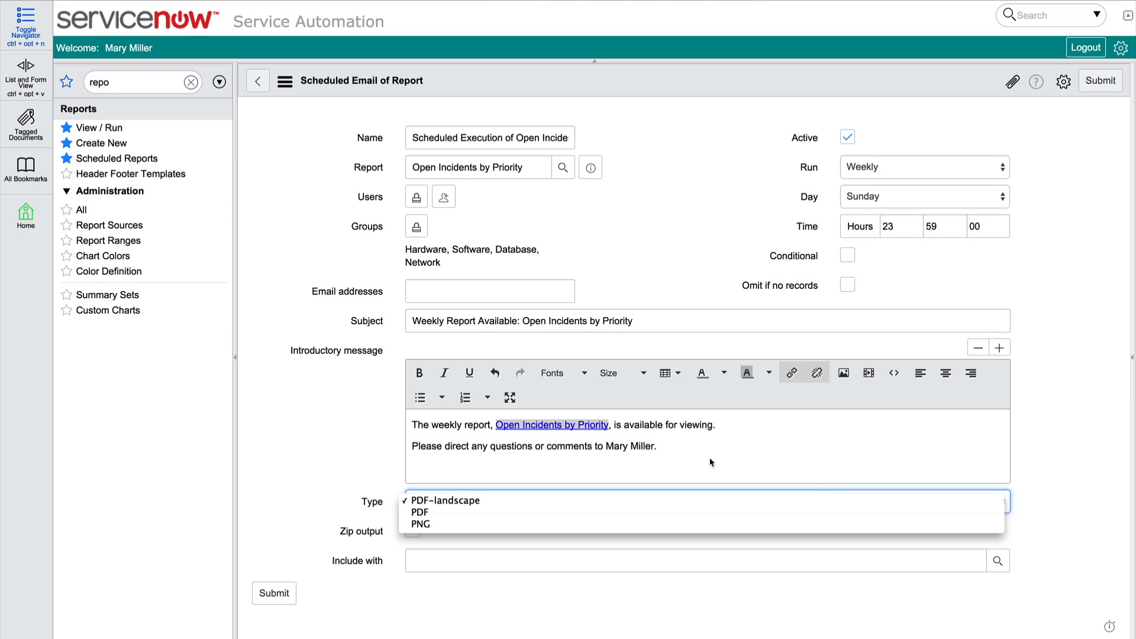
click(343, 442)
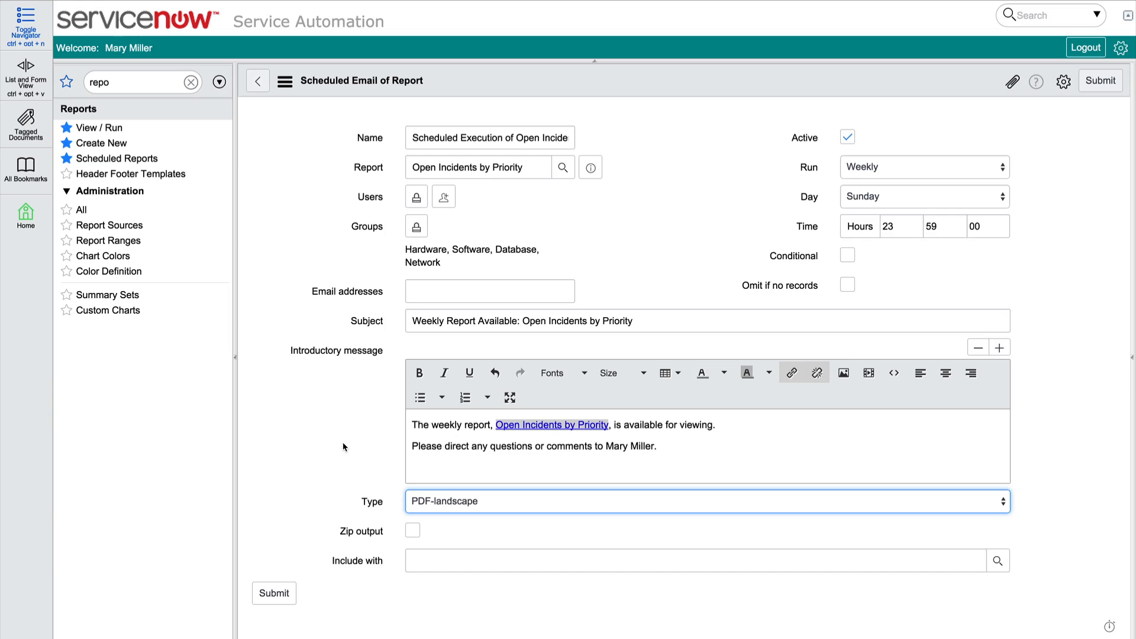
click(274, 592)
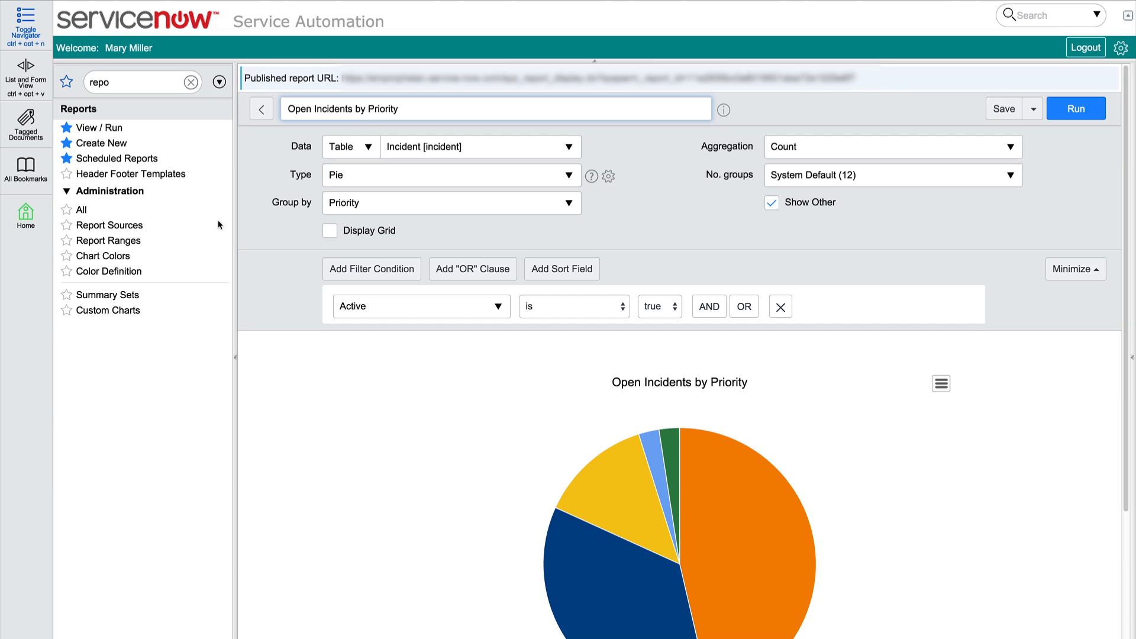
Review the scheduled execution of Open Incidents by Priority among the scheduled reports, and return to the ITIL Homepage
click(145, 163)
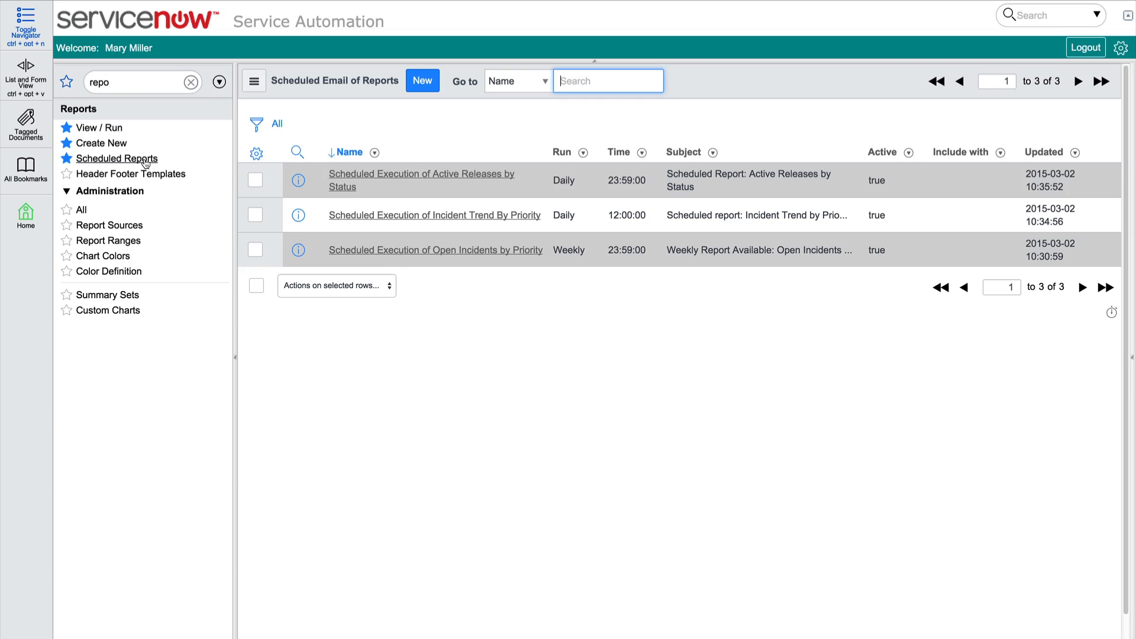
click(409, 251)
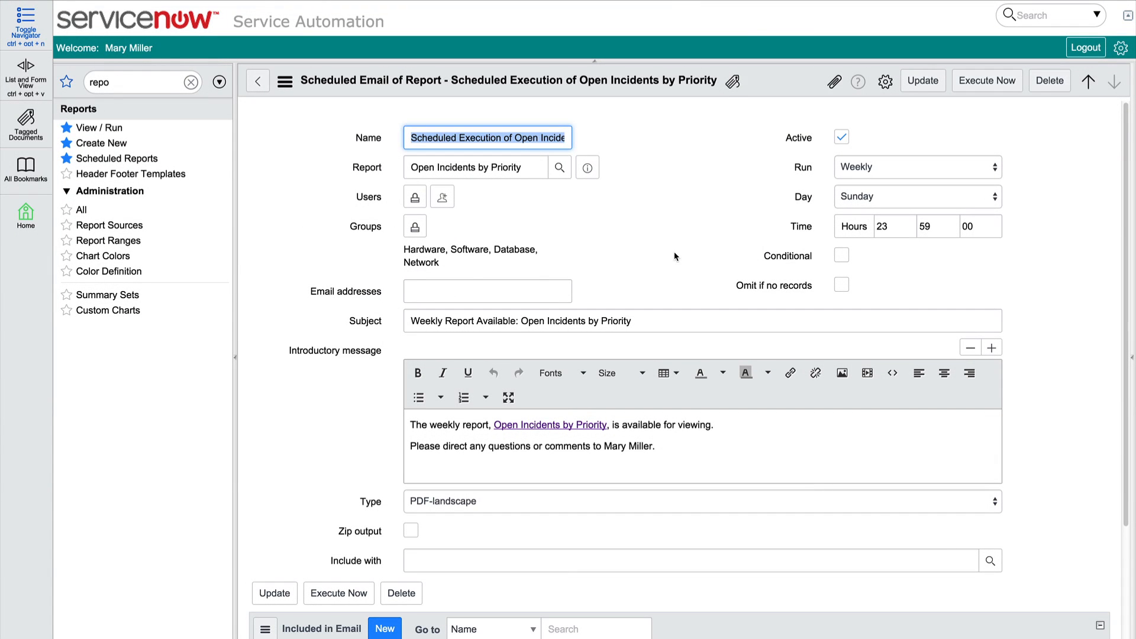
click(1121, 49)
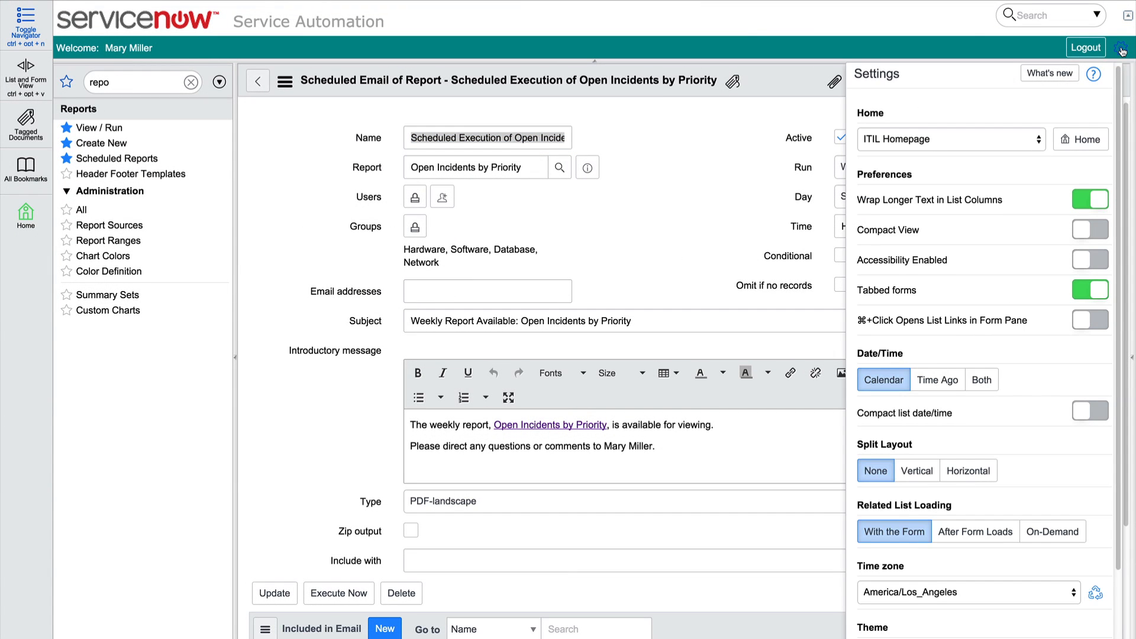
click(1083, 142)
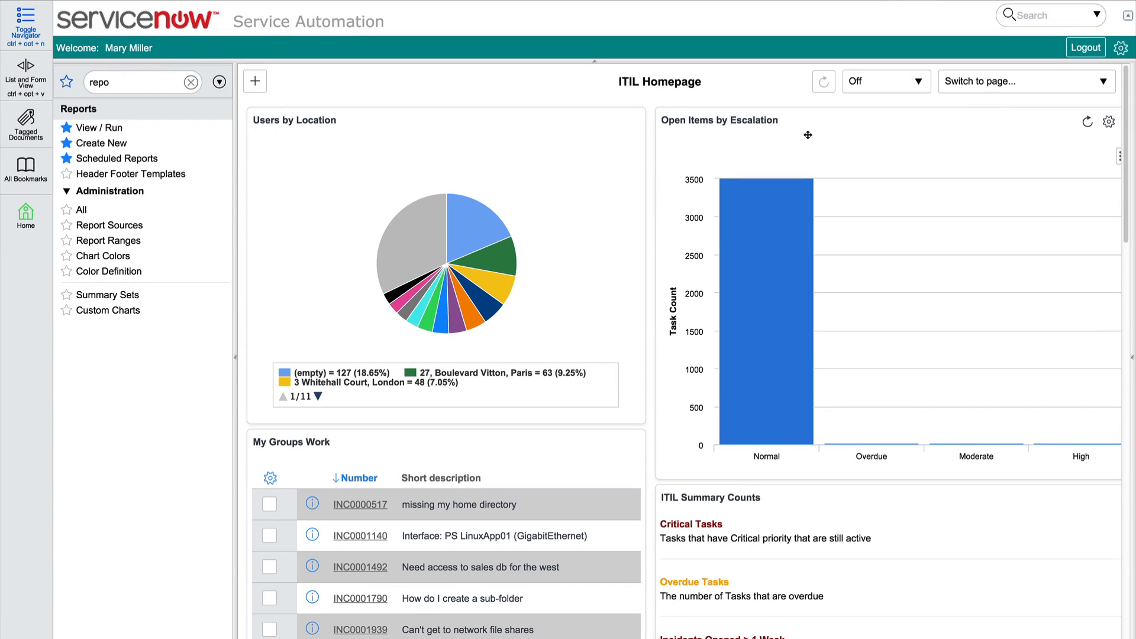
Make a gauge from the Open Incidents by Priority report, check the report's additional actions, and dismiss the notification
click(102, 129)
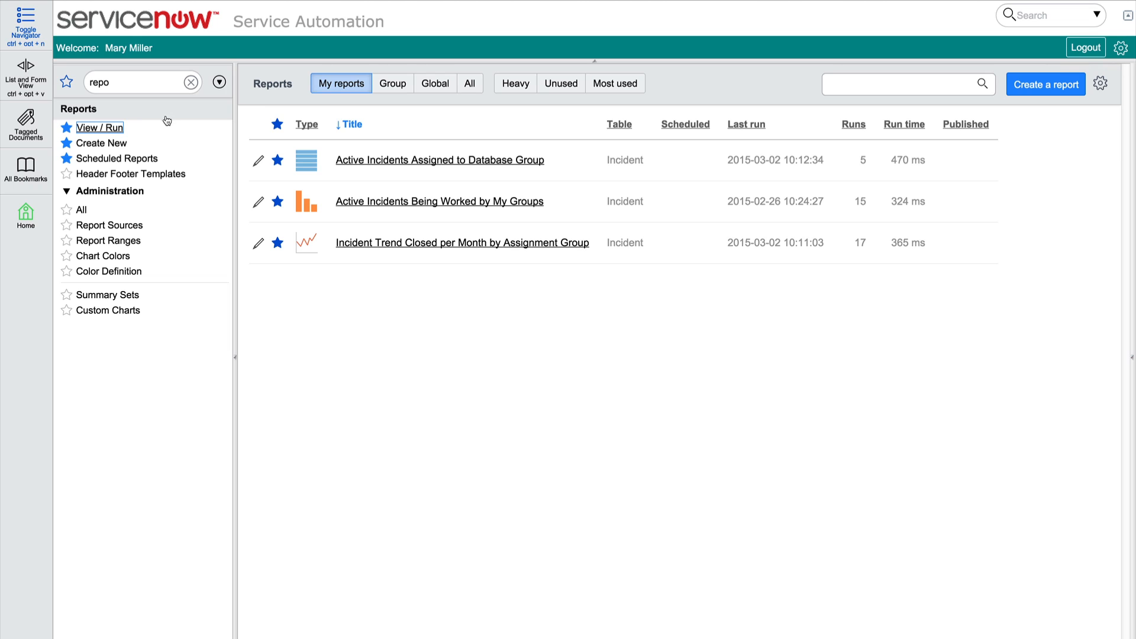
click(472, 87)
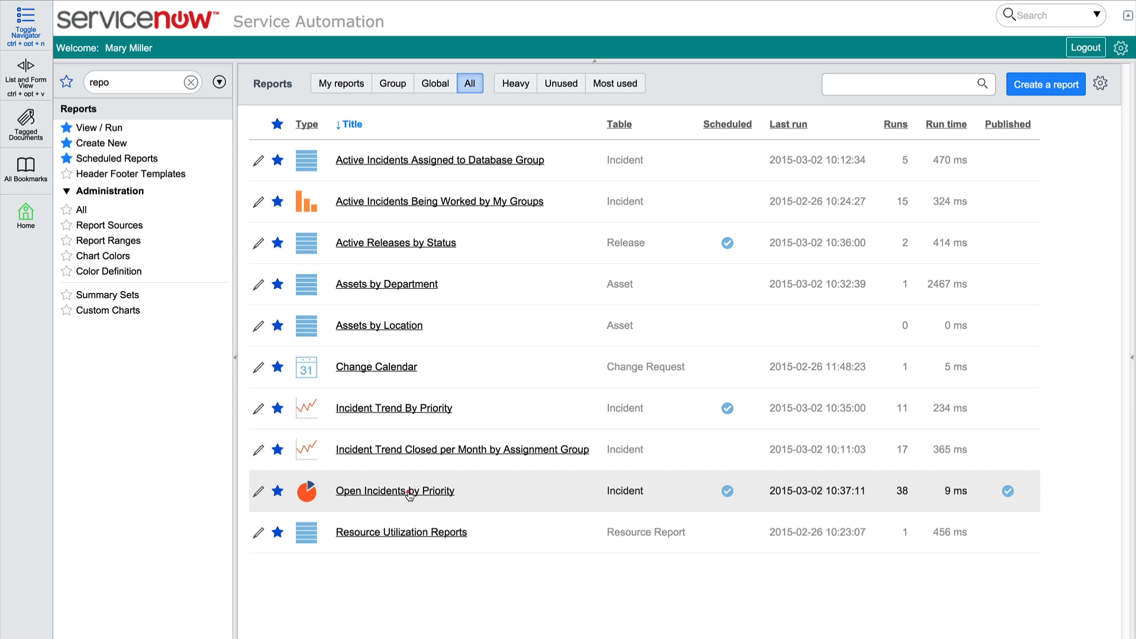
click(408, 492)
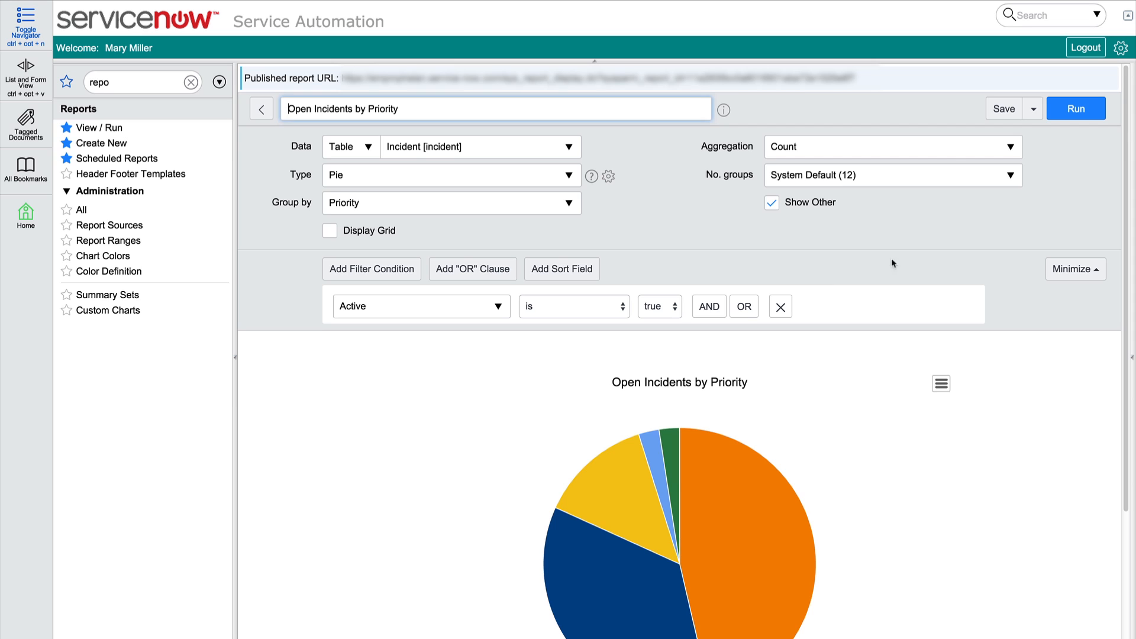
click(1033, 109)
click(967, 240)
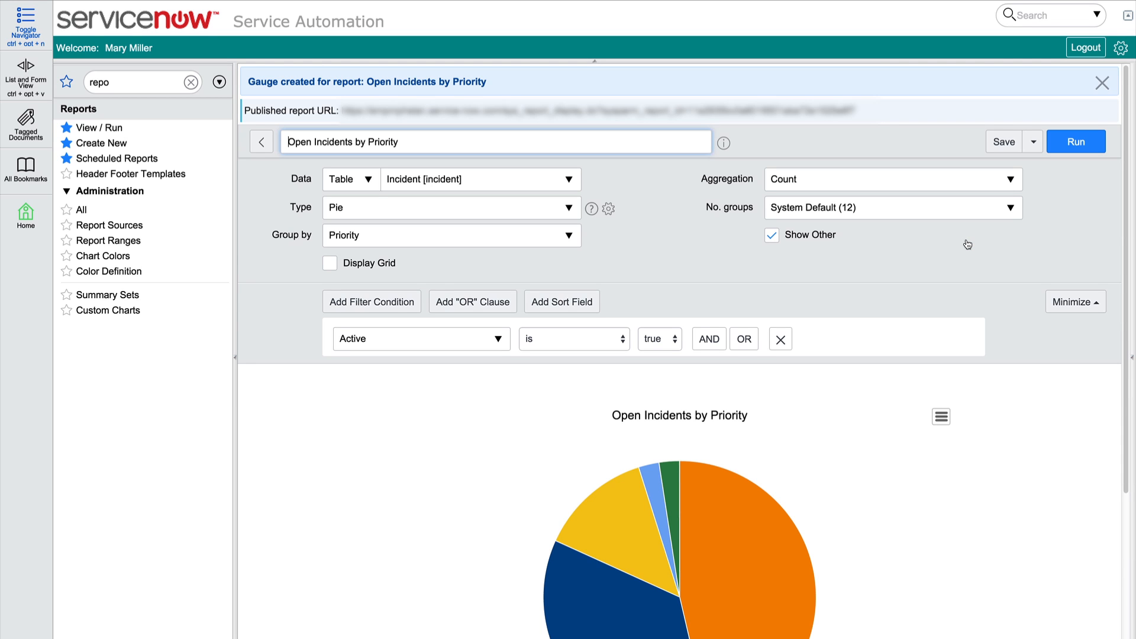
click(1033, 143)
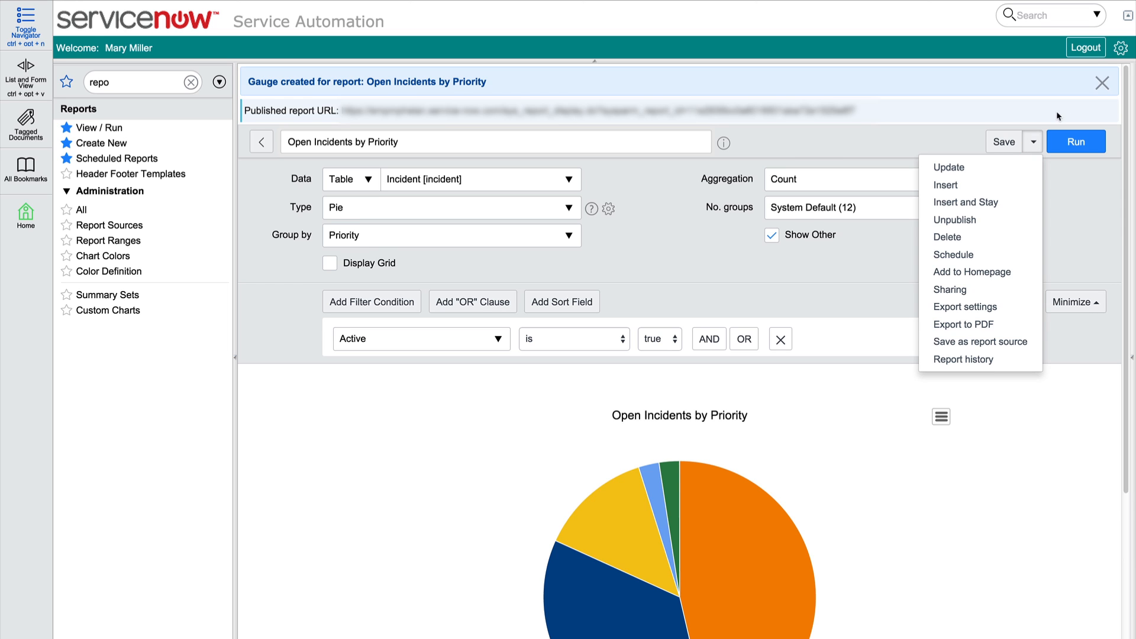
click(1102, 83)
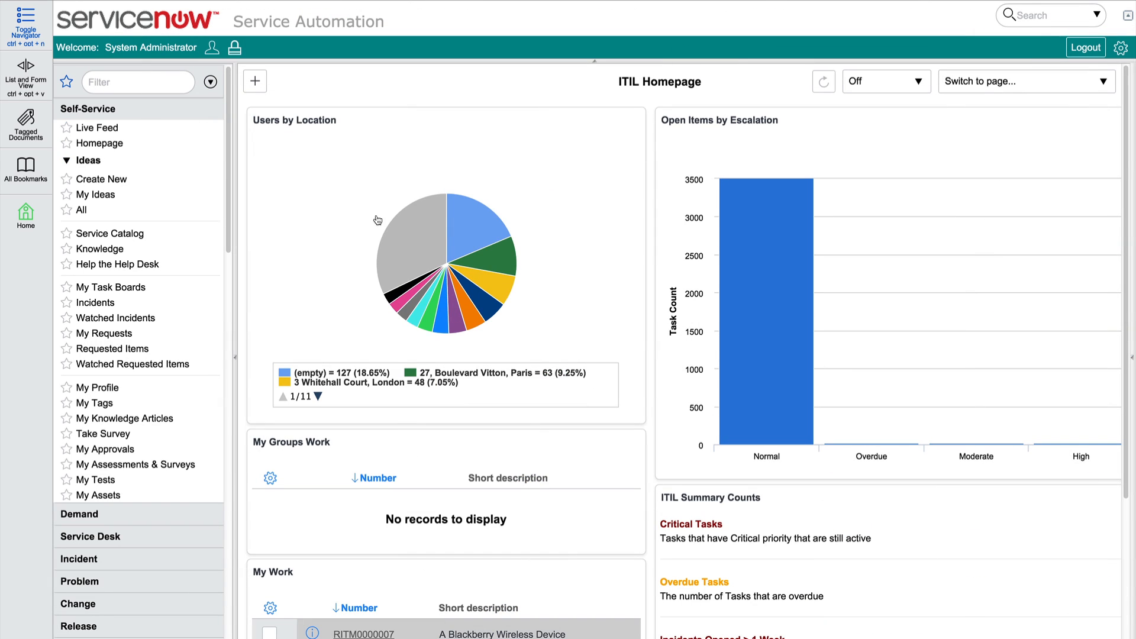
Find the homepage administration modules by filtering for "edit", and open the ITIL Homepage for editing
click(157, 82)
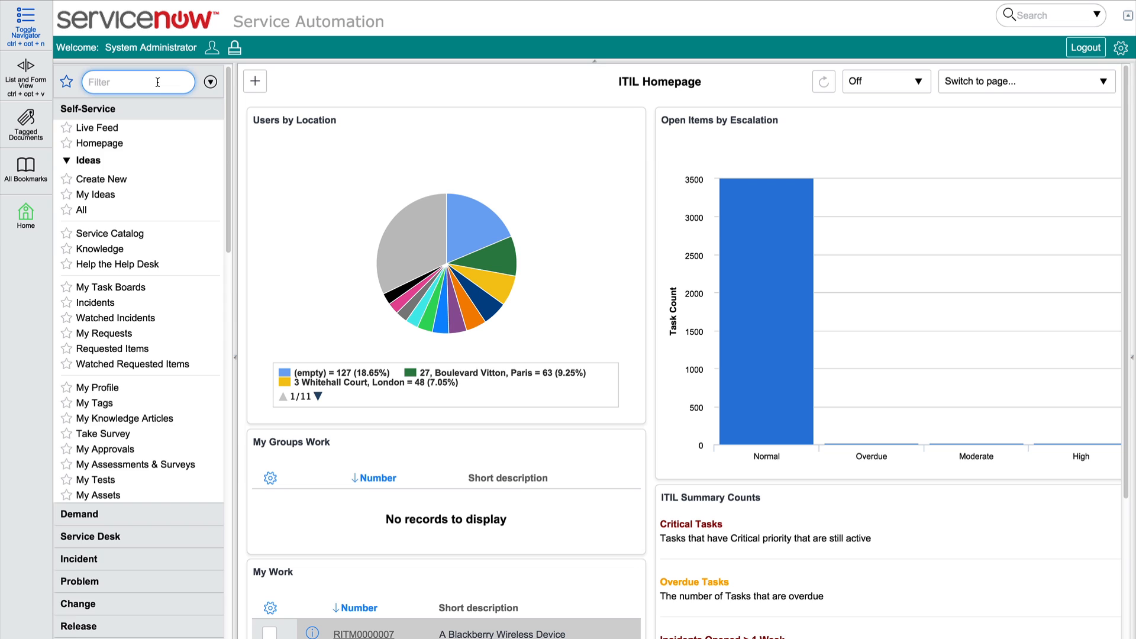
text(edit)
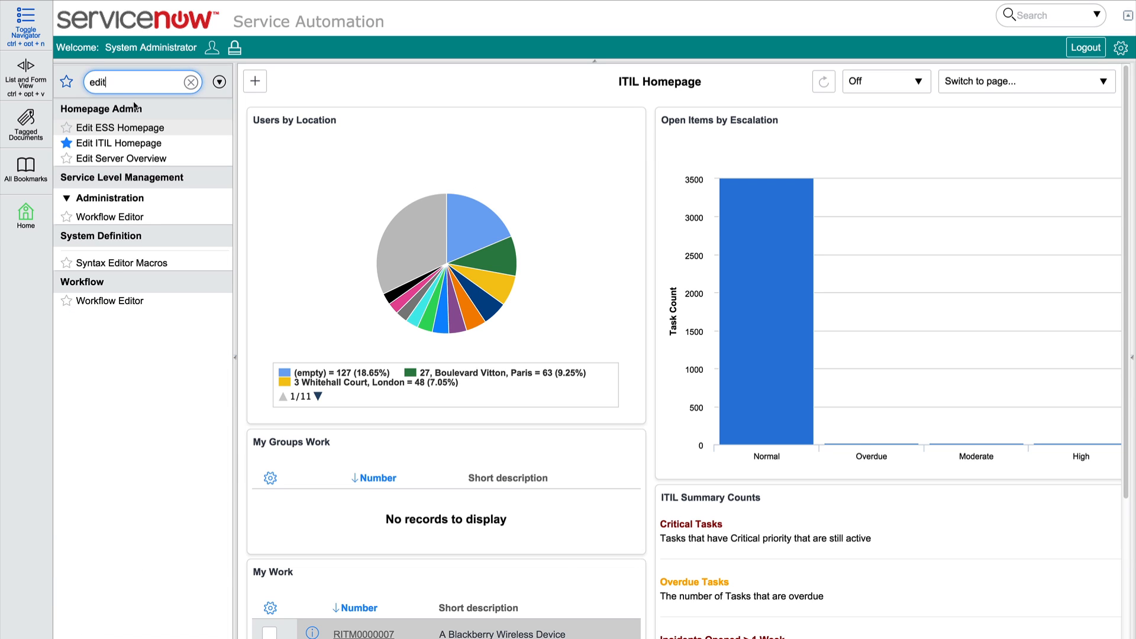
click(118, 142)
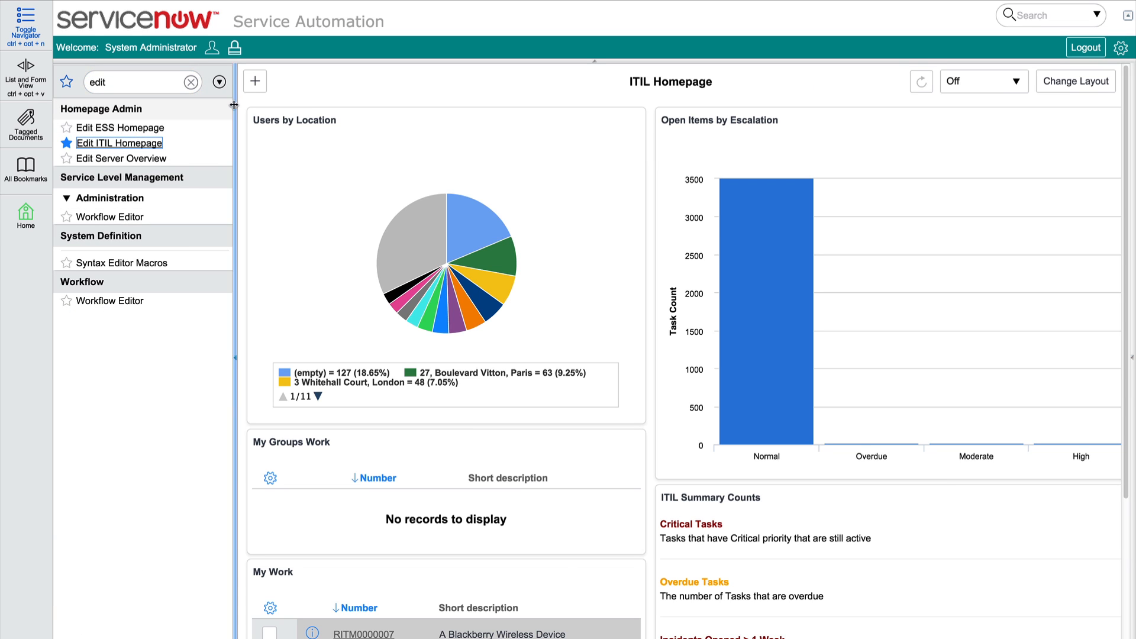
Add the Open Incidents by Priority gauge from the Incident gauges to the full-width area above the homepage's other content, and close the content picker
click(255, 83)
click(491, 279)
click(663, 188)
text(inc)
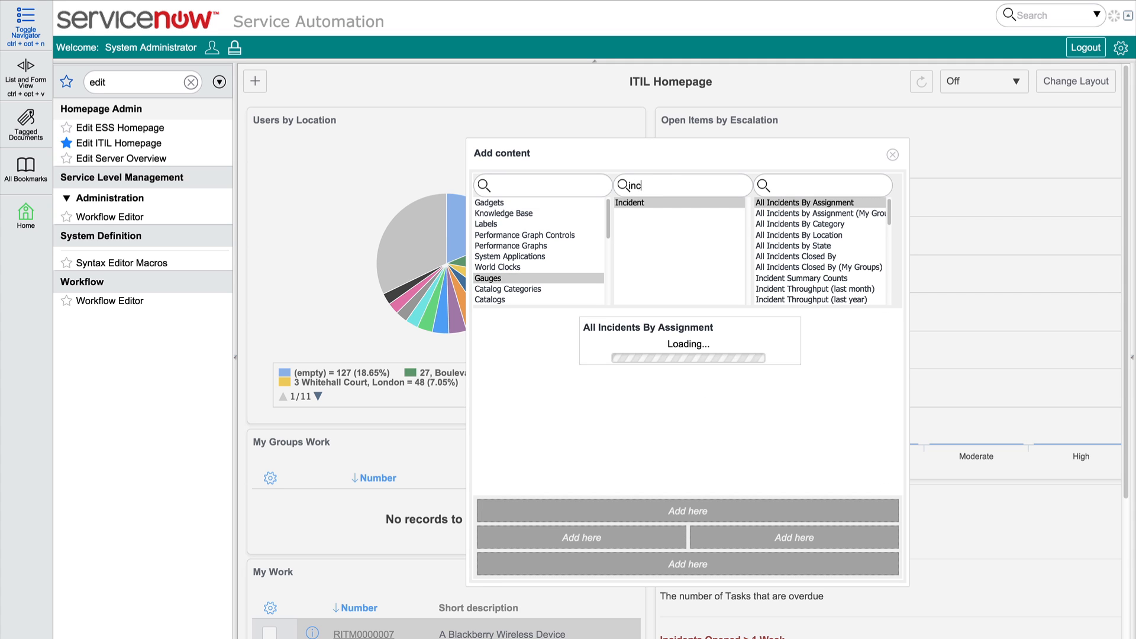
click(636, 202)
click(787, 186)
text(open)
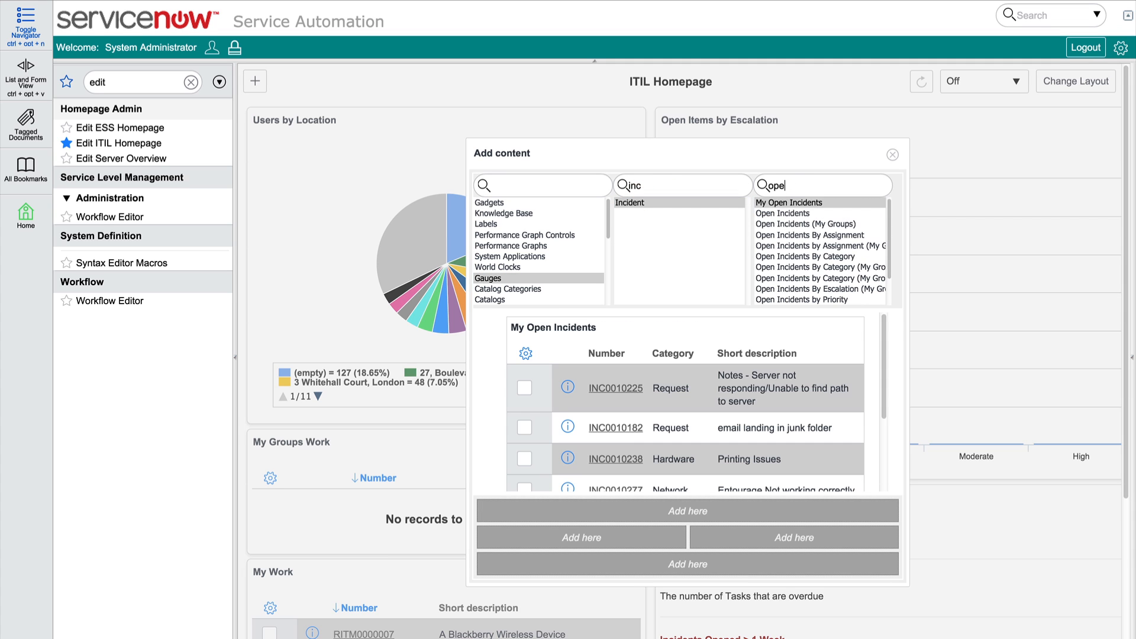
click(808, 300)
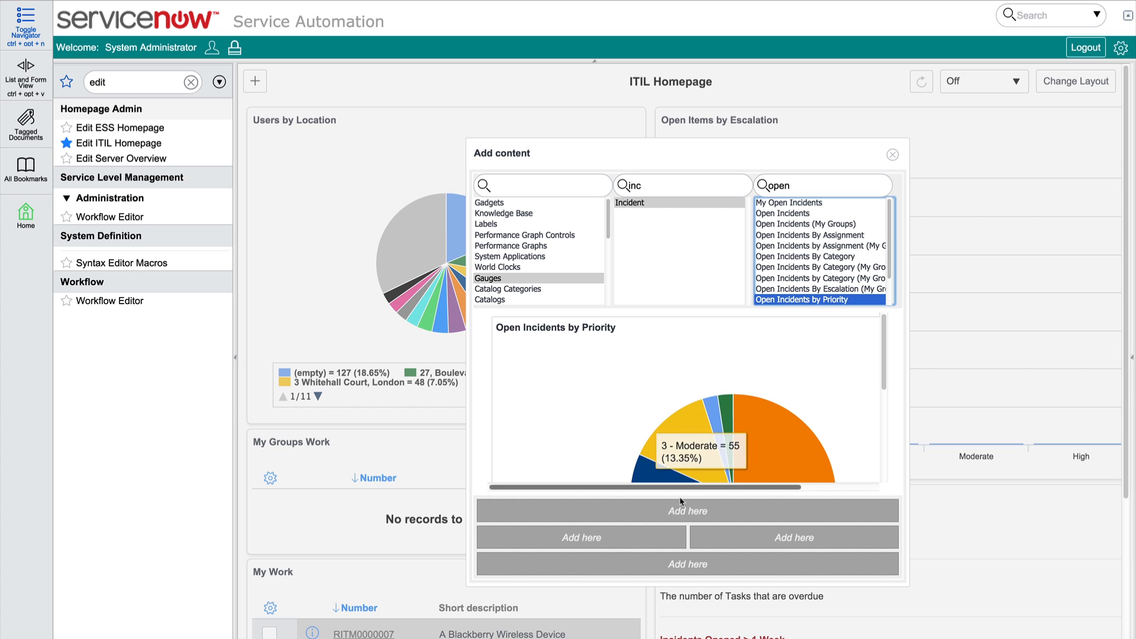
click(666, 513)
click(893, 154)
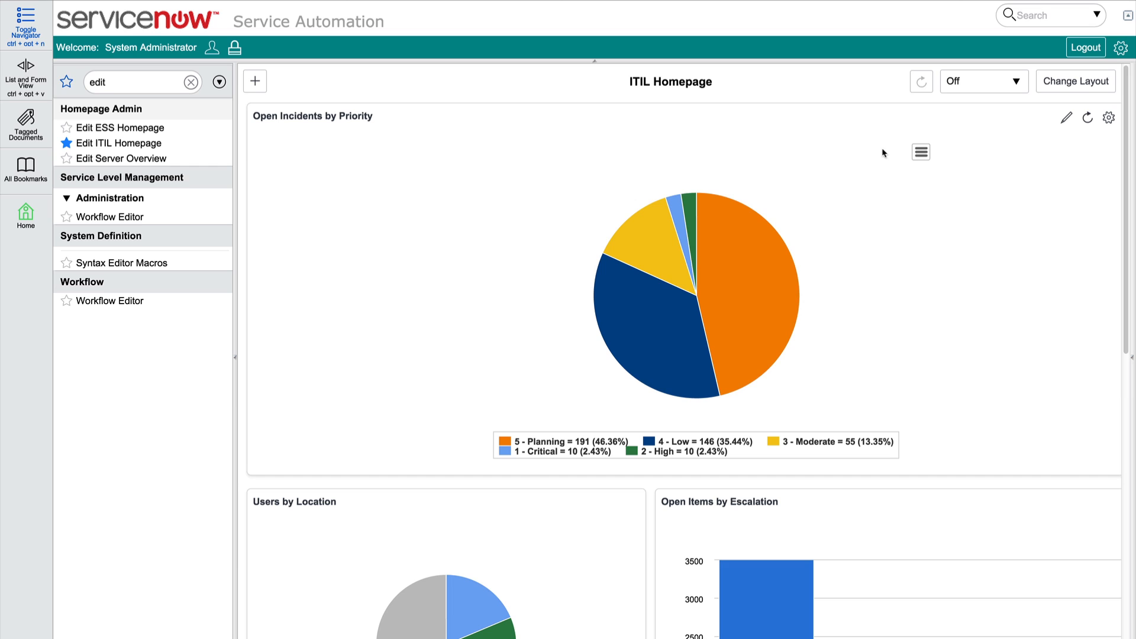
Examine the planning slice of the new gauge and the homepage's automatic refresh interval choices, leaving the refresh off
mouse_move(725, 252)
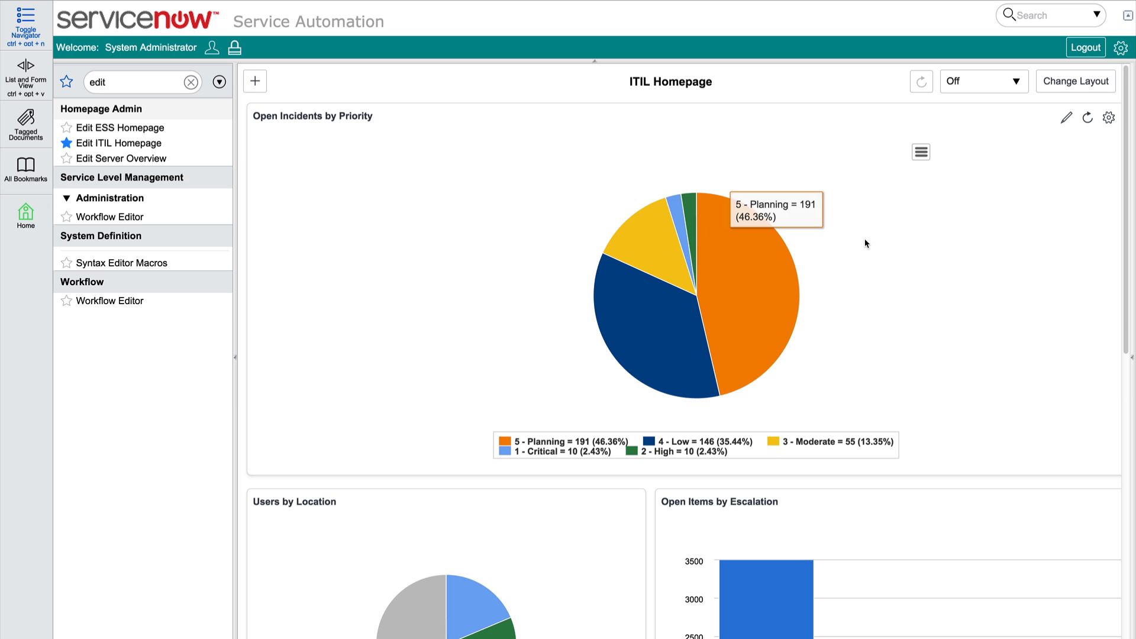
click(1015, 82)
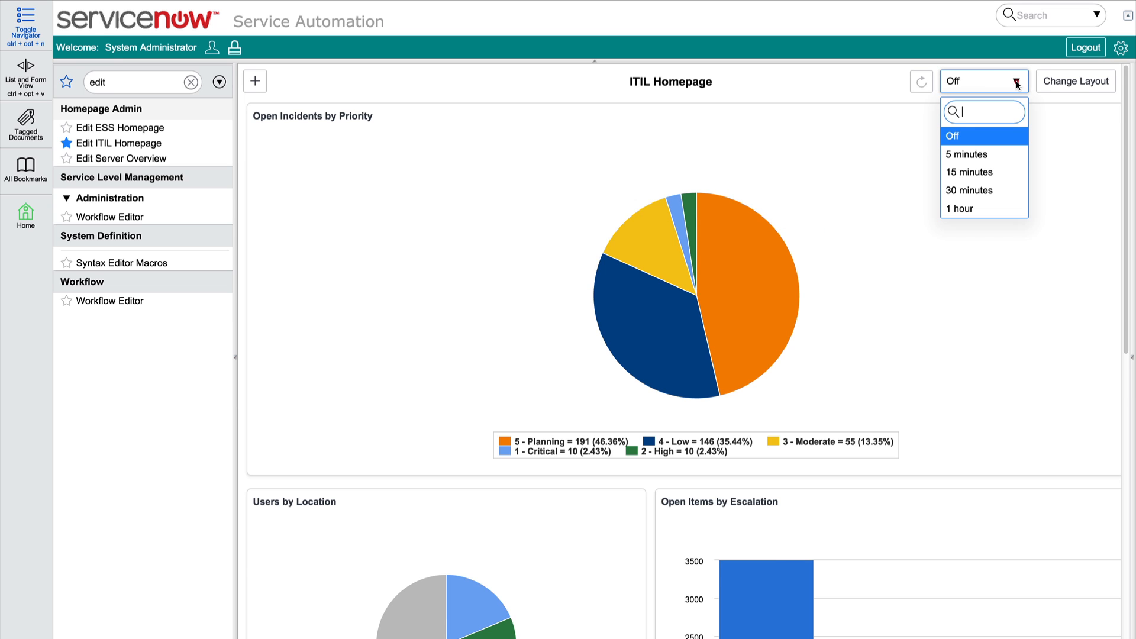
click(1016, 83)
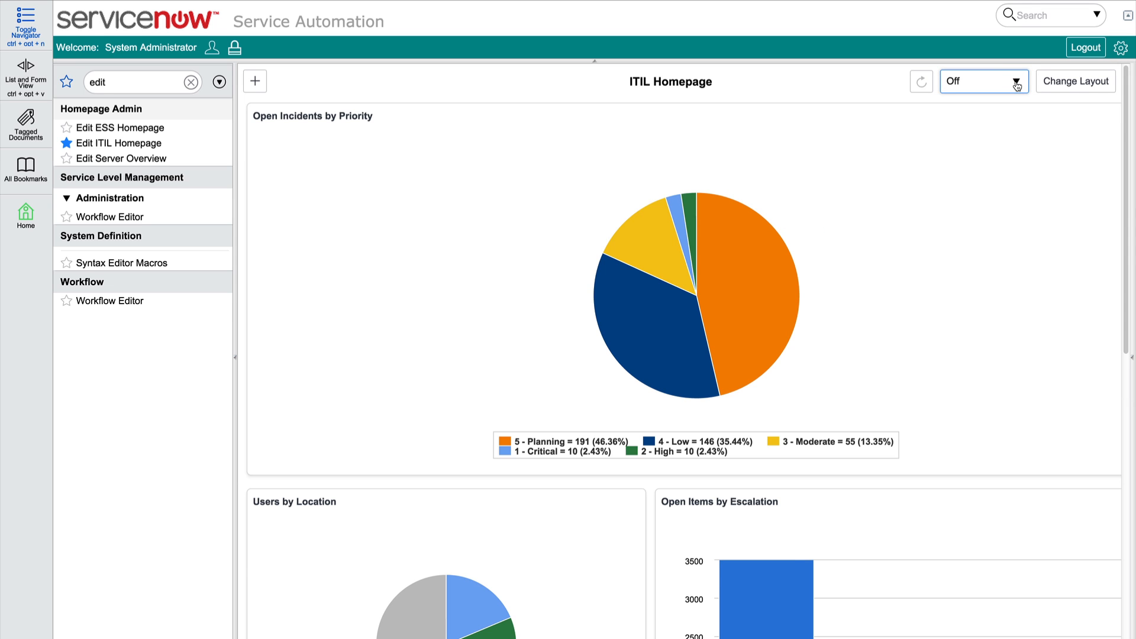